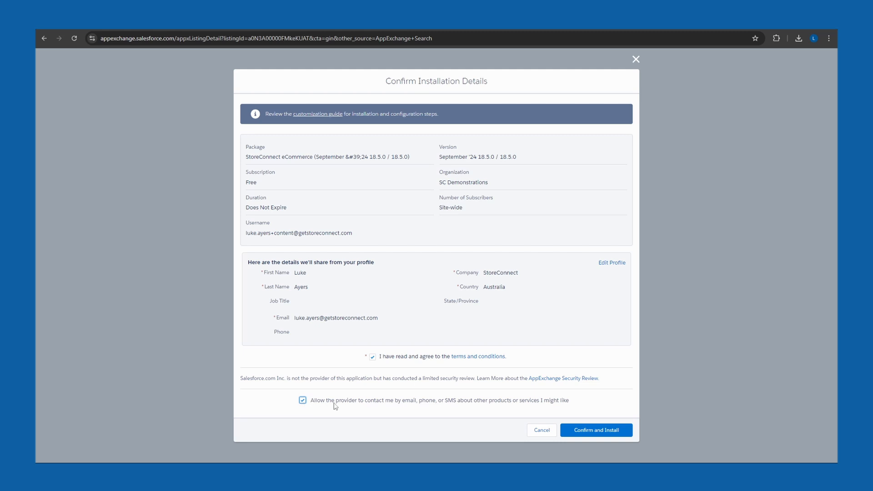
# Step: Confirm the StoreConnect eCommerce package details and install it for admins only, granting access to the listed third-party websites
pyautogui.click(597, 430)
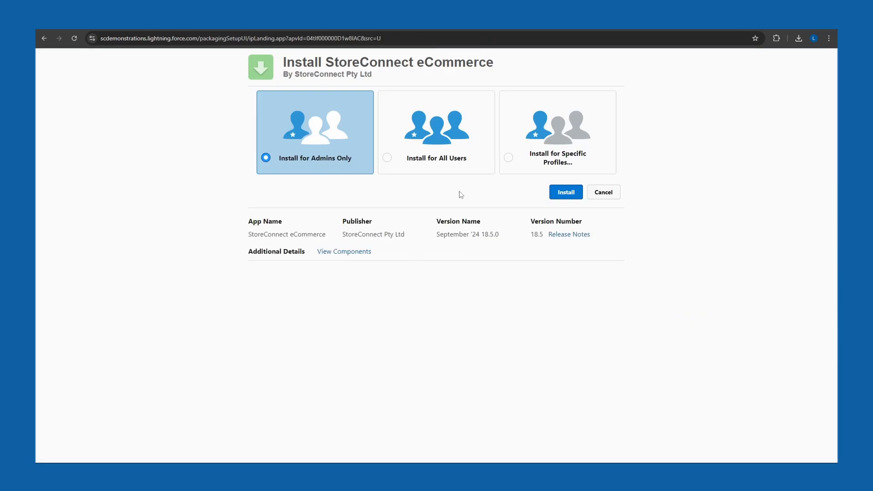
pyautogui.click(560, 198)
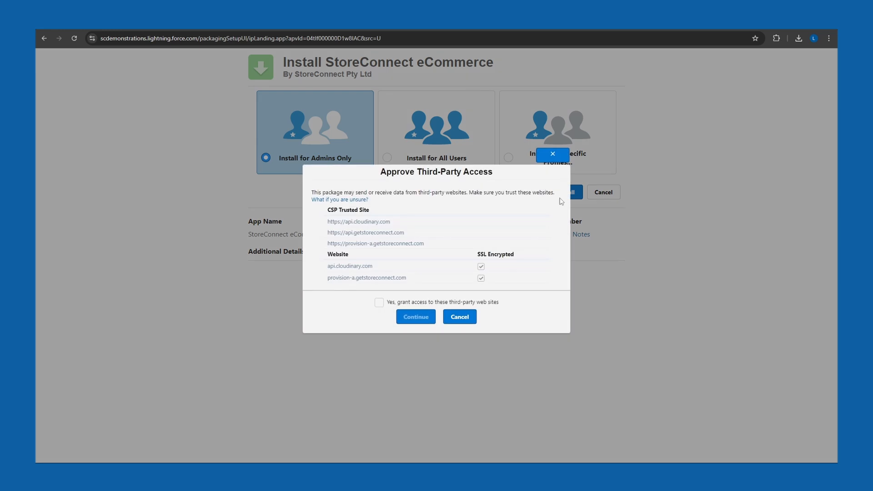
pyautogui.click(380, 304)
pyautogui.click(416, 321)
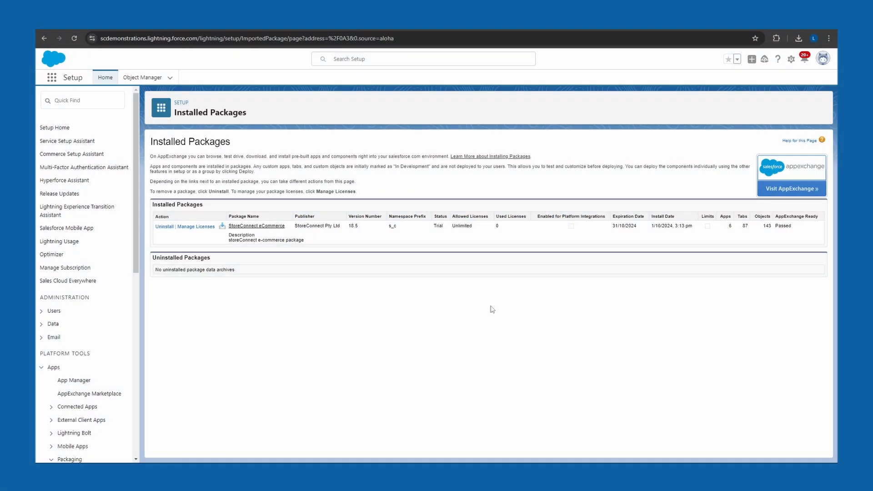
# Step: Find StoreConnect among the installed apps and open StoreConnect Config
pyautogui.click(51, 77)
pyautogui.write('StoreConnect')
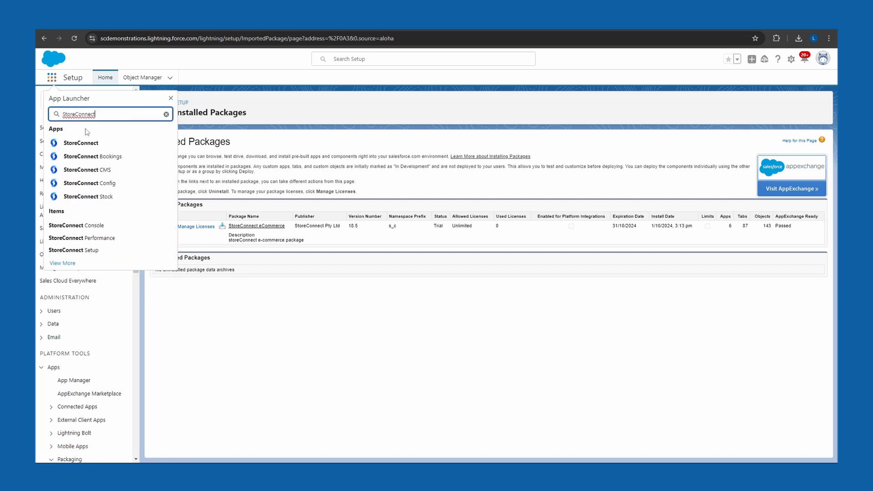
pyautogui.click(91, 184)
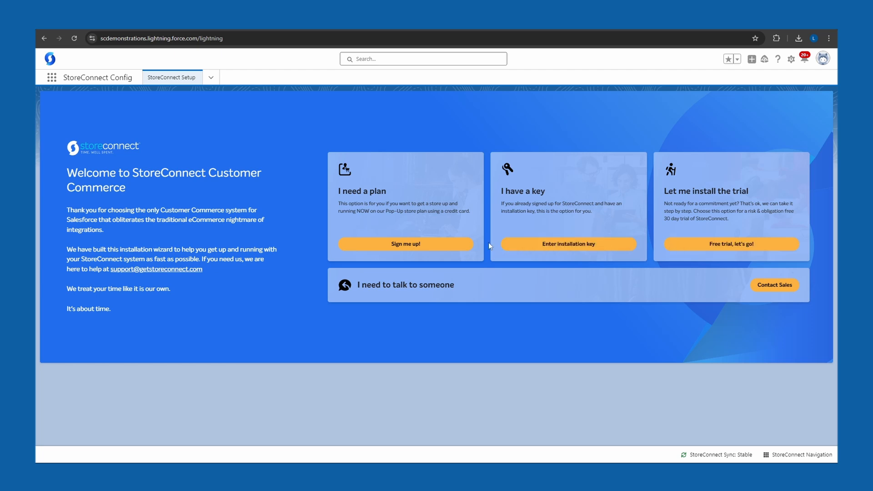
# Step: Sign up for the Pop-Up plan, accepting the terms and submitting the billing details, and proceed to store setup
pyautogui.click(450, 246)
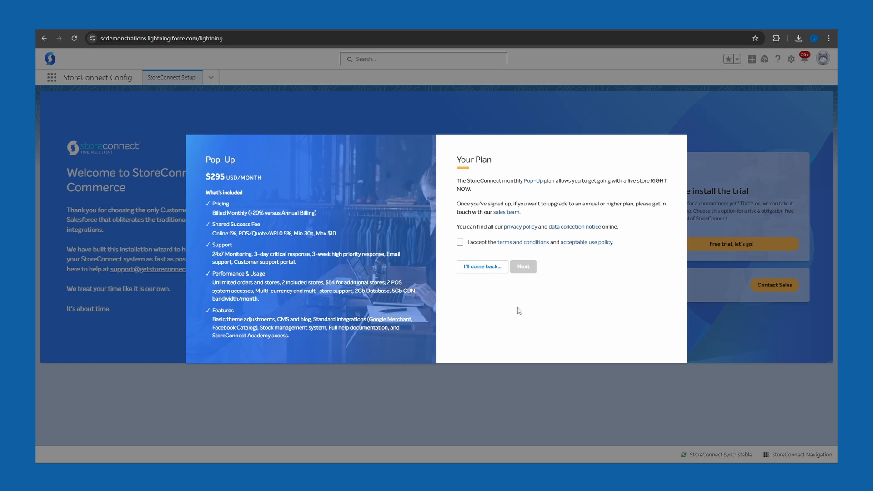
pyautogui.click(460, 242)
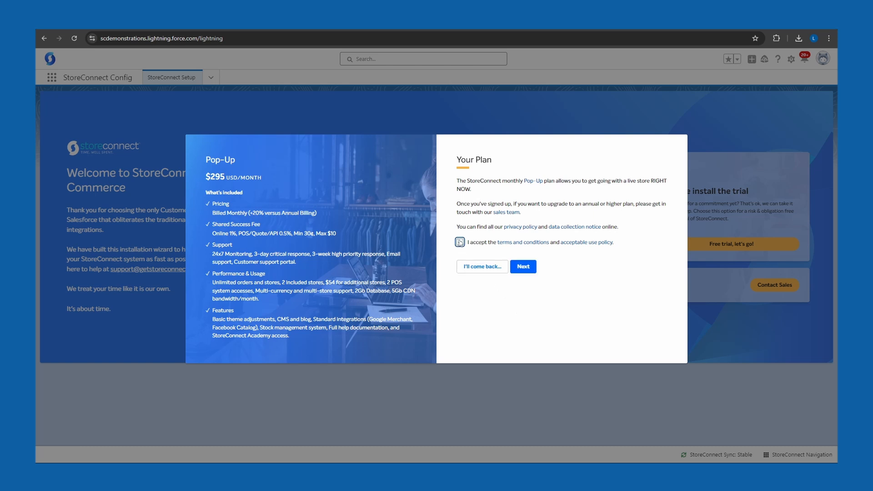
pyautogui.click(523, 267)
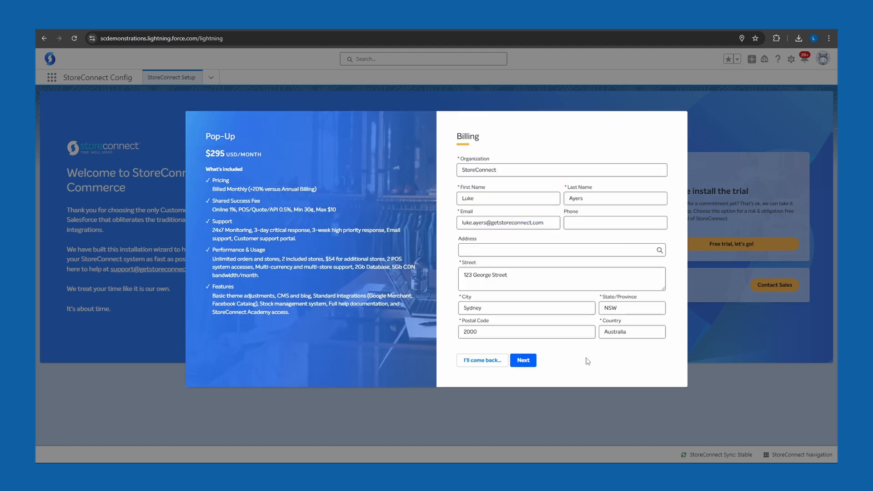
pyautogui.click(530, 361)
pyautogui.click(623, 324)
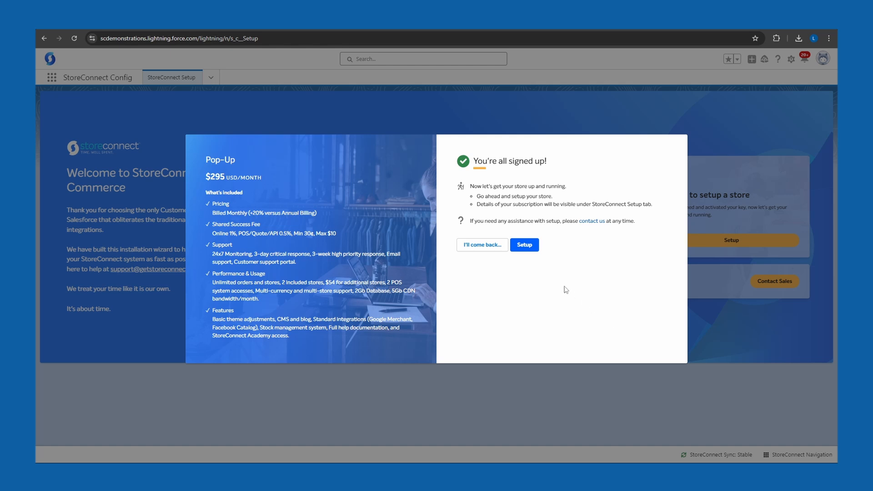
pyautogui.click(522, 247)
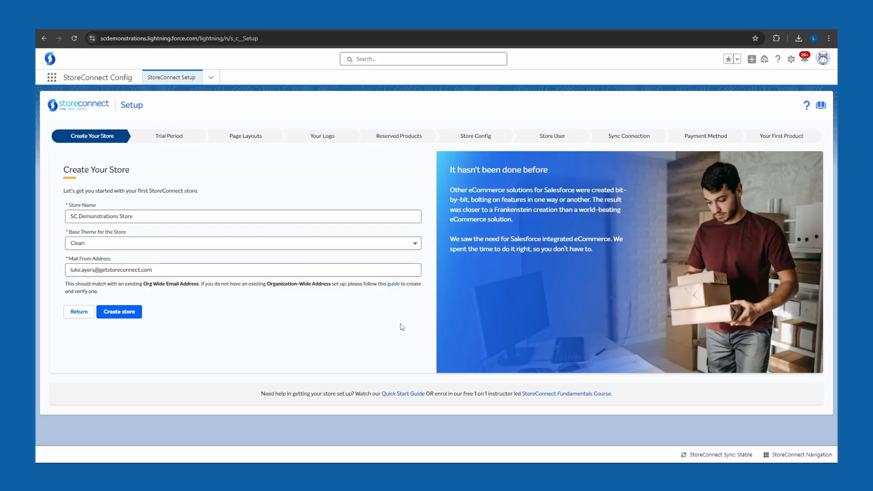
# Step: Check the store name and base theme, and try replacing the mailbox part of the Mail From Address with info
pyautogui.click(284, 216)
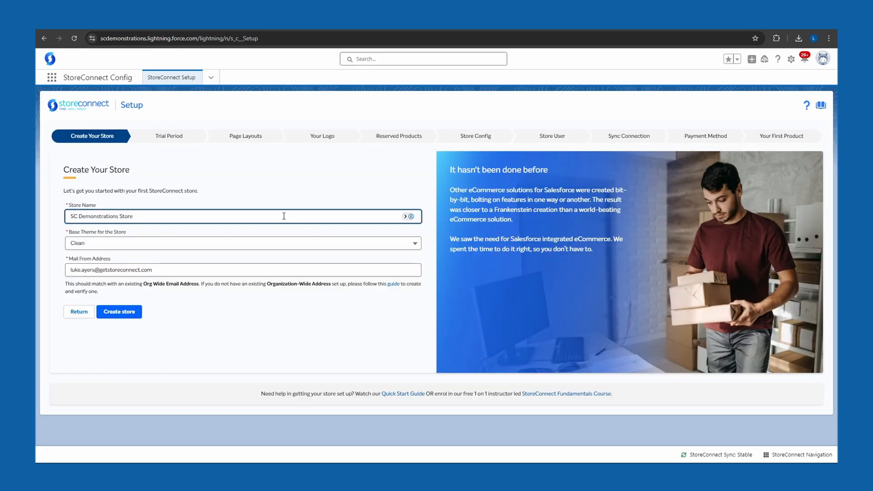
pyautogui.click(269, 246)
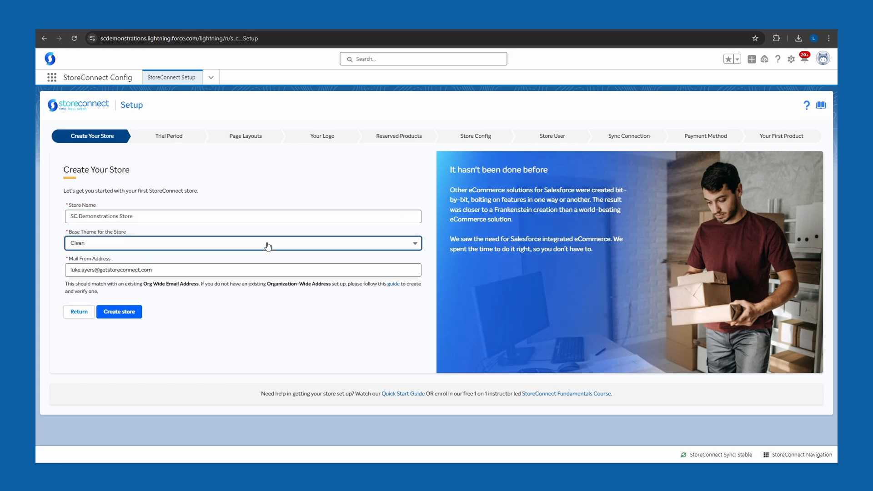
pyautogui.click(268, 246)
pyautogui.click(223, 269)
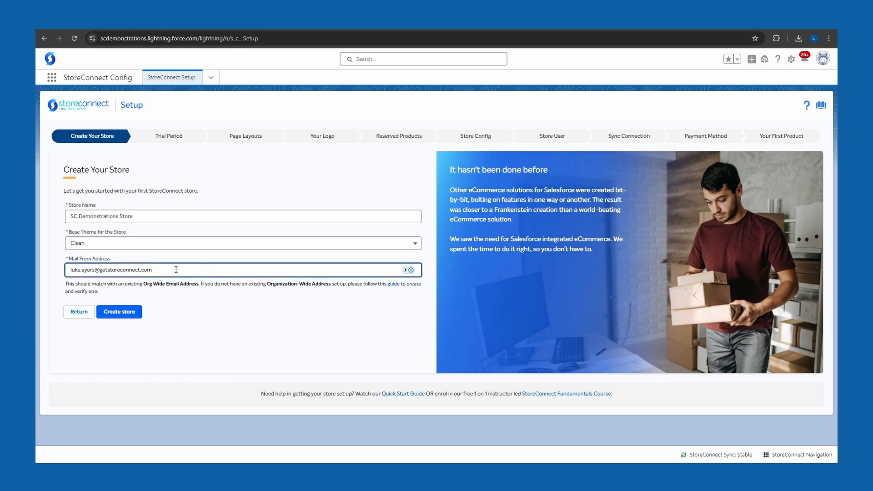
pyautogui.moveTo(95, 270); pyautogui.dragTo(63, 271)
pyautogui.write('info')
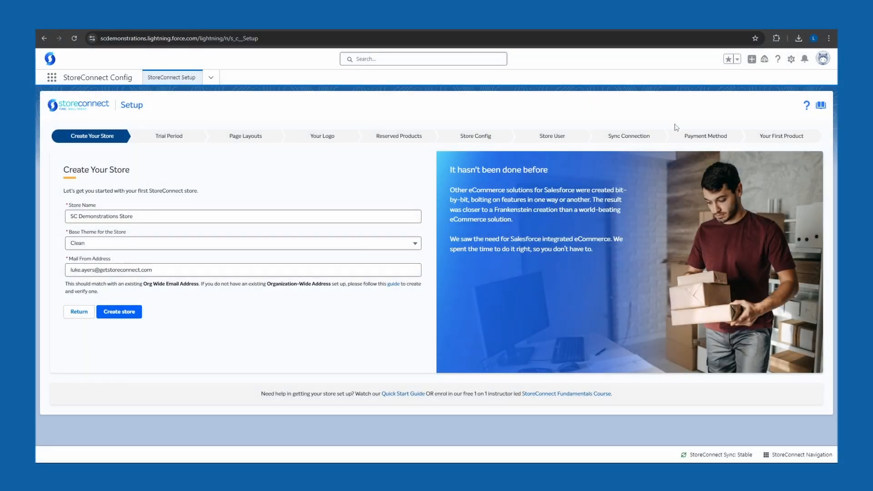
# Step: Open the Organization-Wide Addresses page among the email settings in Salesforce Setup
pyautogui.click(789, 61)
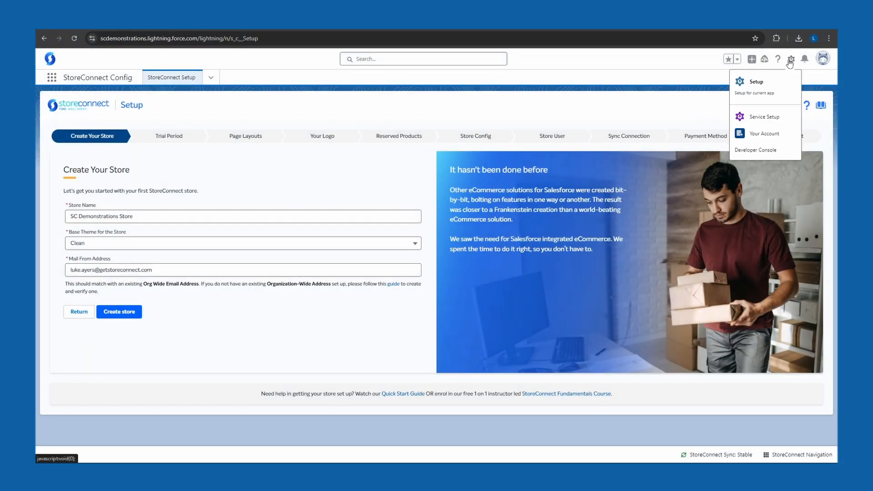
pyautogui.click(773, 84)
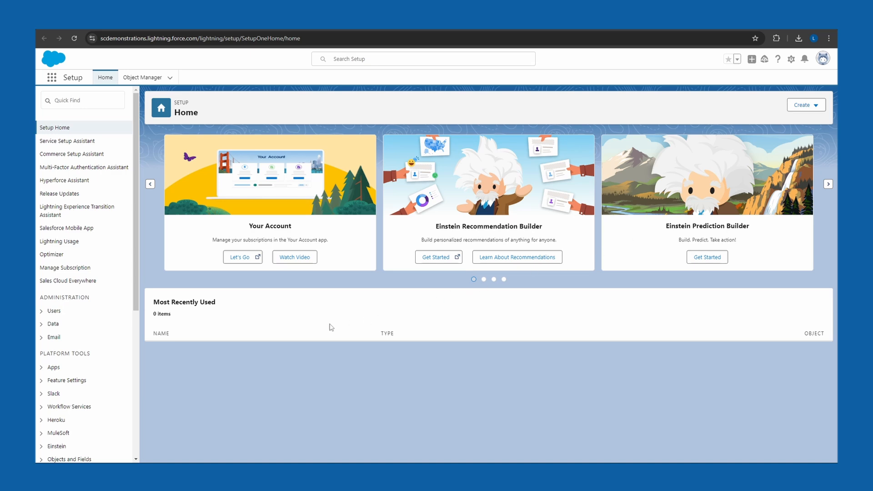
pyautogui.click(41, 339)
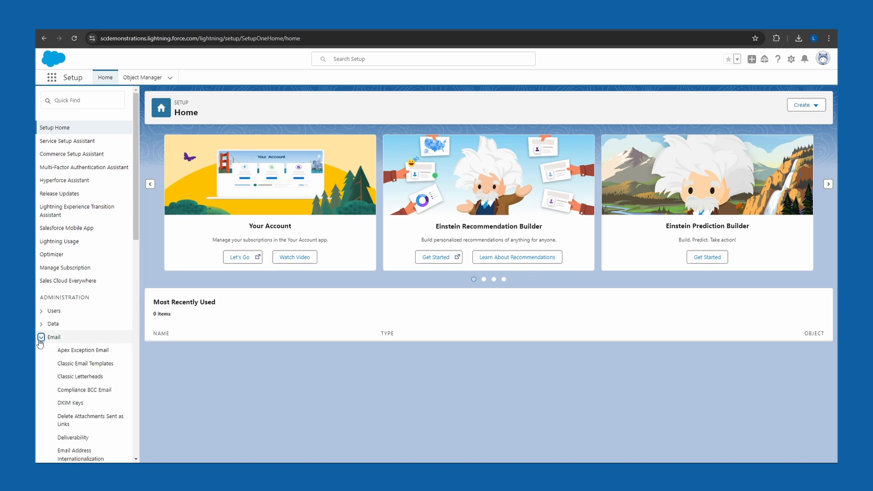
pyautogui.scroll(-5, 40, 343)
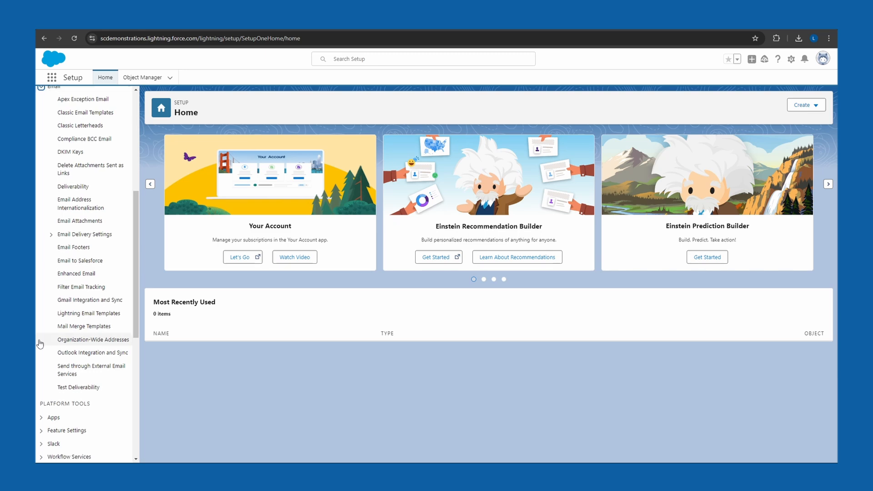
pyautogui.click(43, 342)
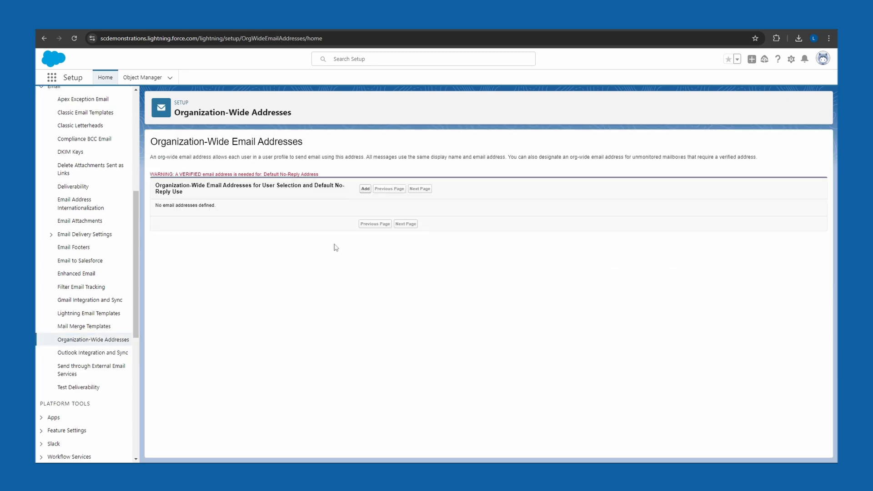
# Step: Add an organization-wide email address with the display name StoreConnect and enter the store's sender email address
pyautogui.click(364, 191)
pyautogui.write('S')
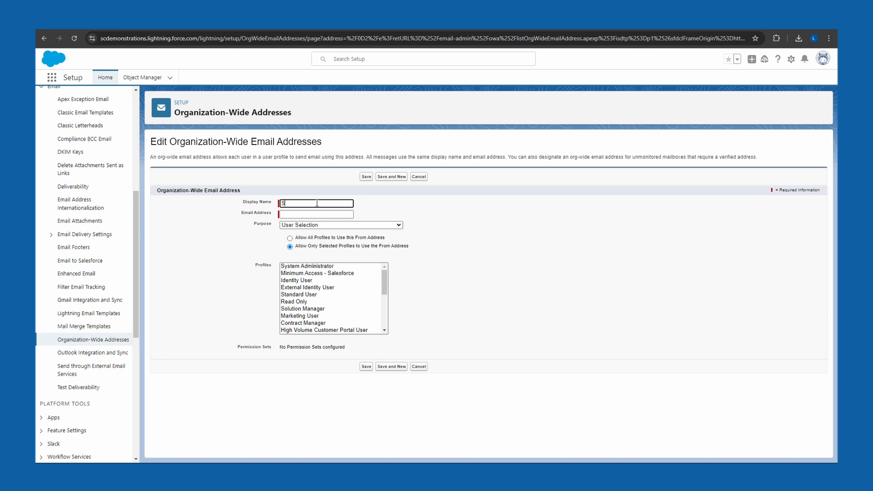
pyautogui.write('toreConnect')
pyautogui.press('Tab')
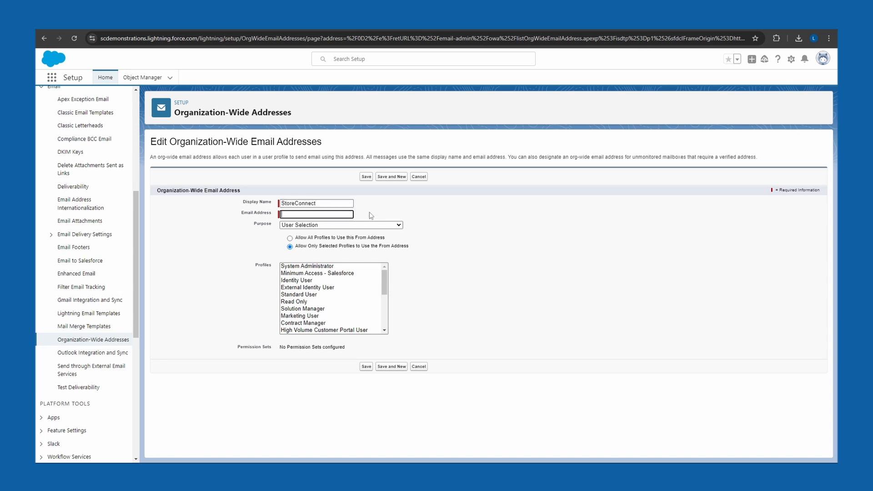
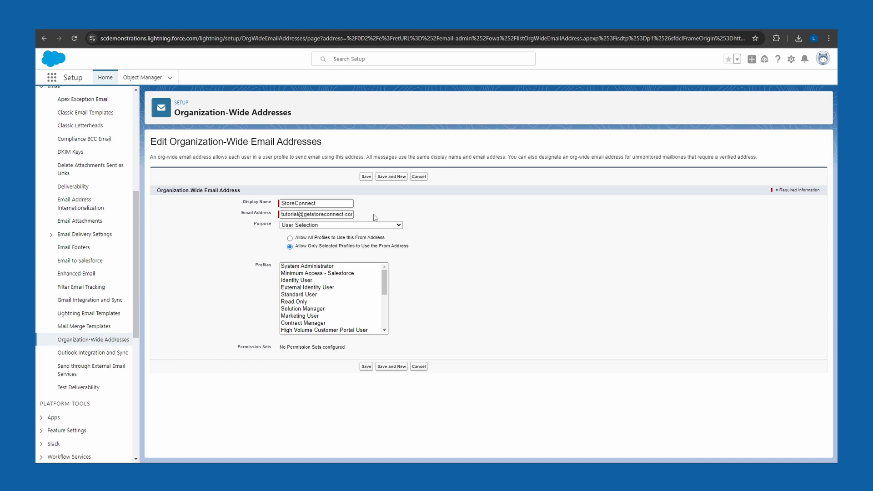
# Step: Save the address for User Selection with all profiles allowed, and confirm it through the verification link received in Gmail
pyautogui.click(375, 225)
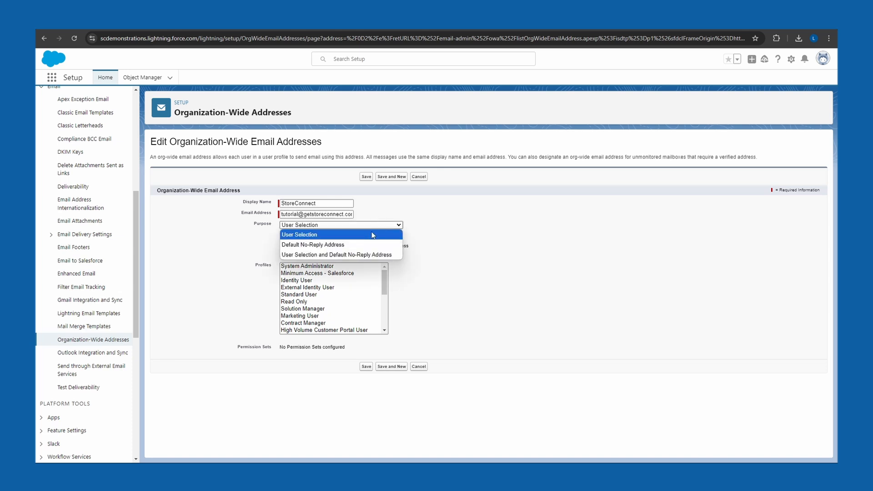
pyautogui.click(371, 235)
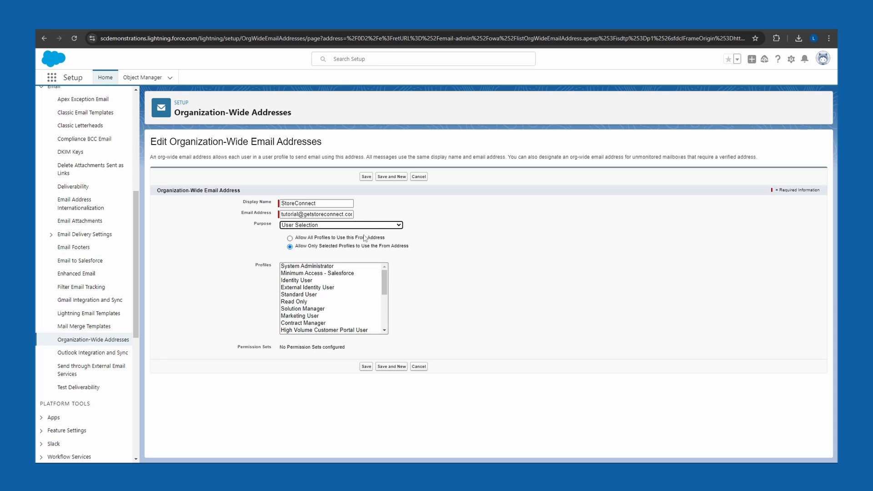
pyautogui.click(349, 239)
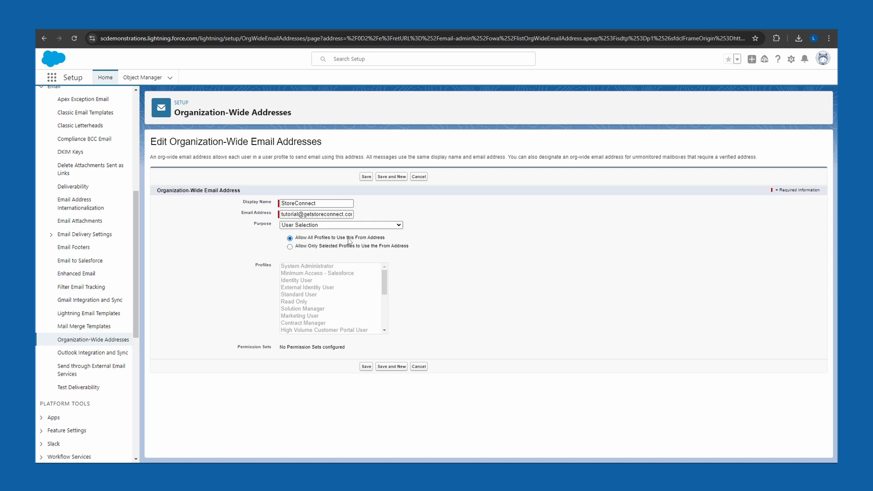
pyautogui.click(367, 367)
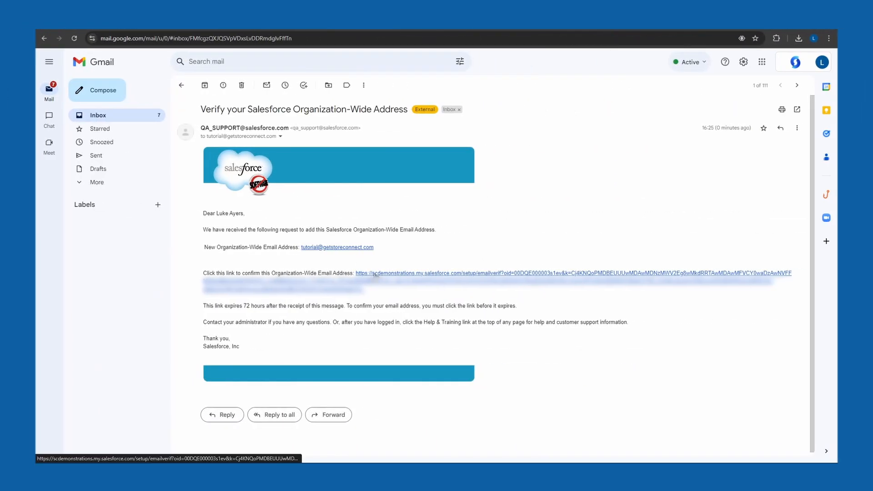
pyautogui.click(374, 273)
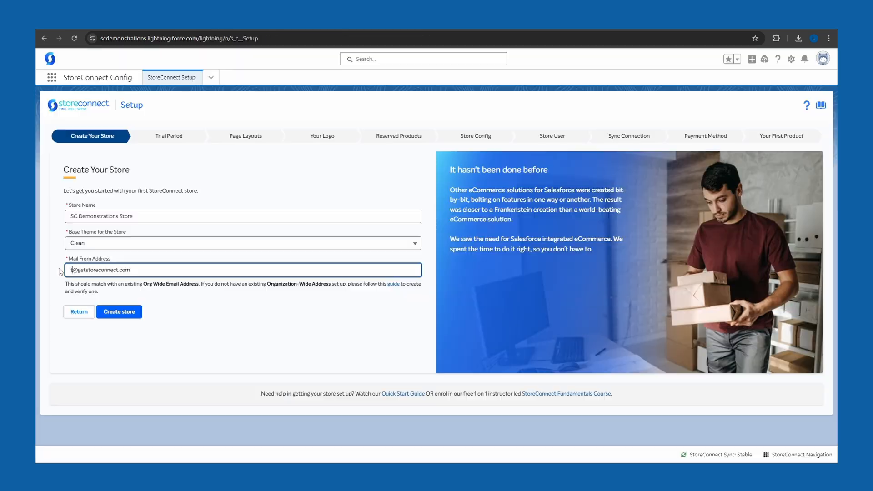
# Step: Change the store's Mail From Address to the verified organization-wide email and create the store
pyautogui.write('utorial')
pyautogui.click(168, 309)
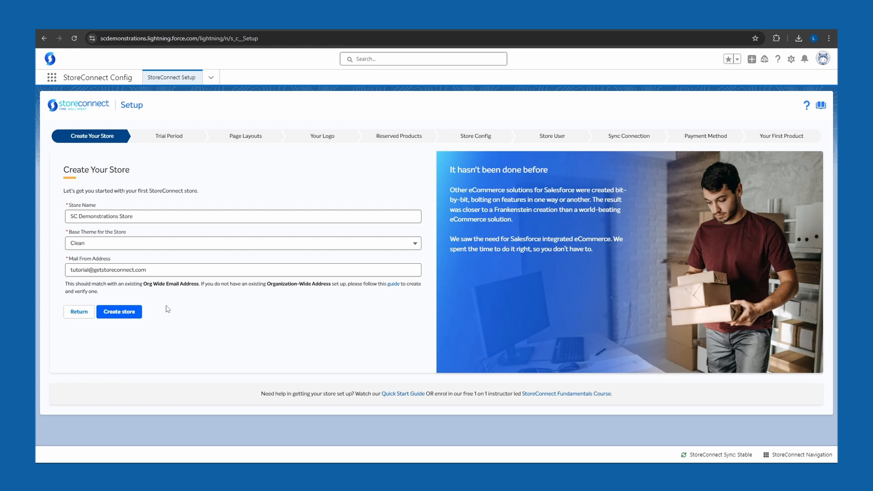
pyautogui.click(128, 319)
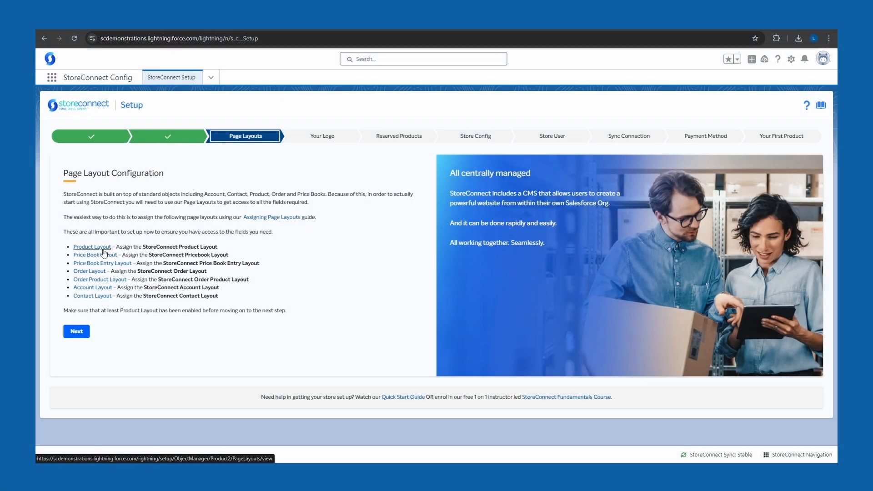
# Step: Open the Object Manager in Salesforce Setup for the page layout configuration
pyautogui.click(103, 248)
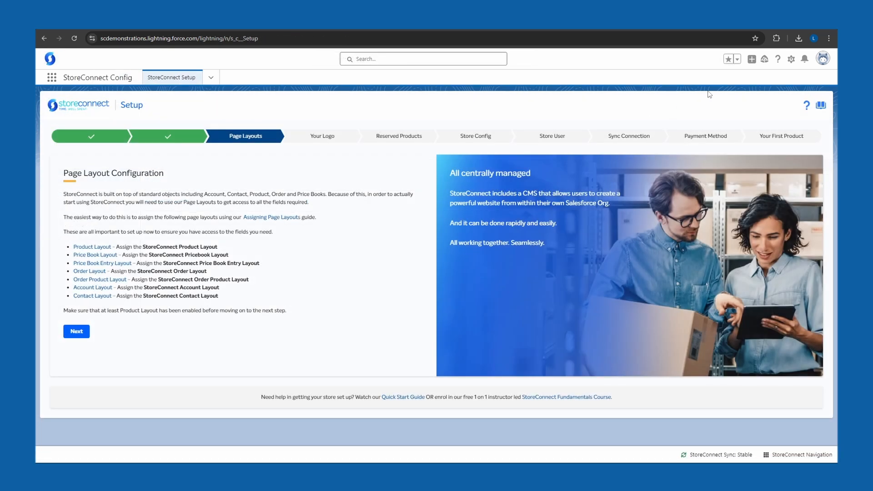
pyautogui.click(791, 59)
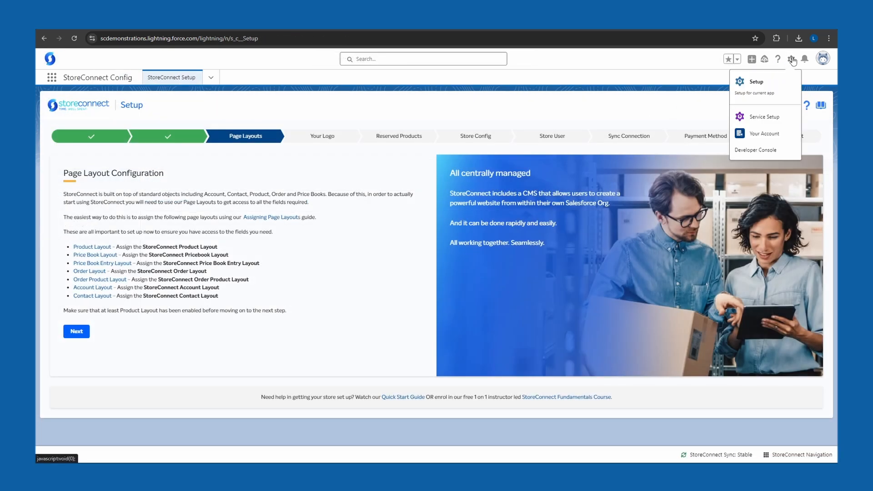
pyautogui.click(778, 83)
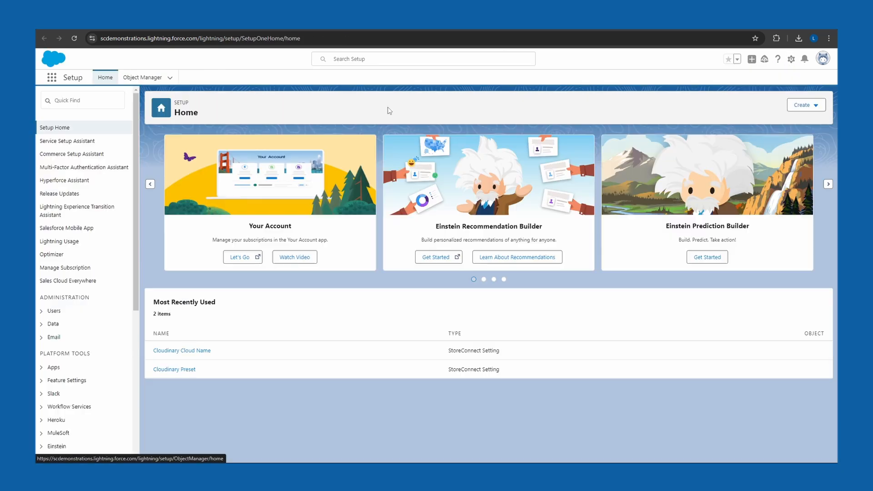
pyautogui.click(142, 78)
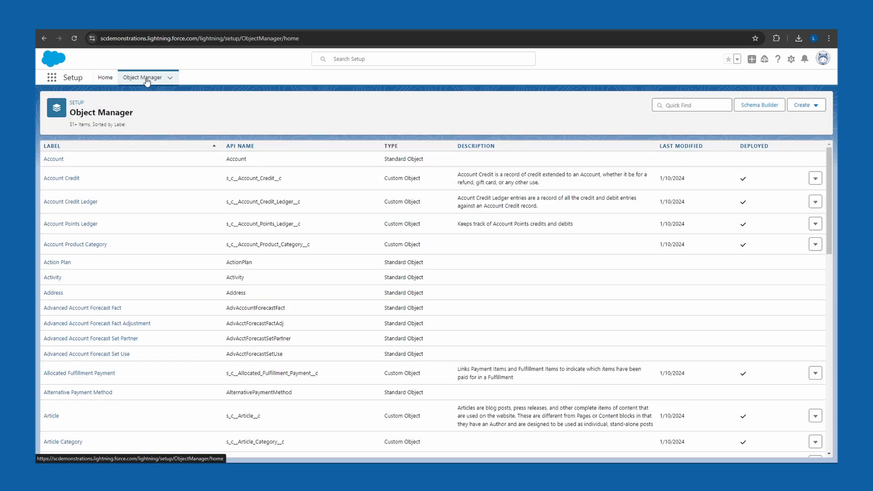
# Step: Search the object list for Product and open the Product object's page layouts
pyautogui.click(699, 105)
pyautogui.write('Product')
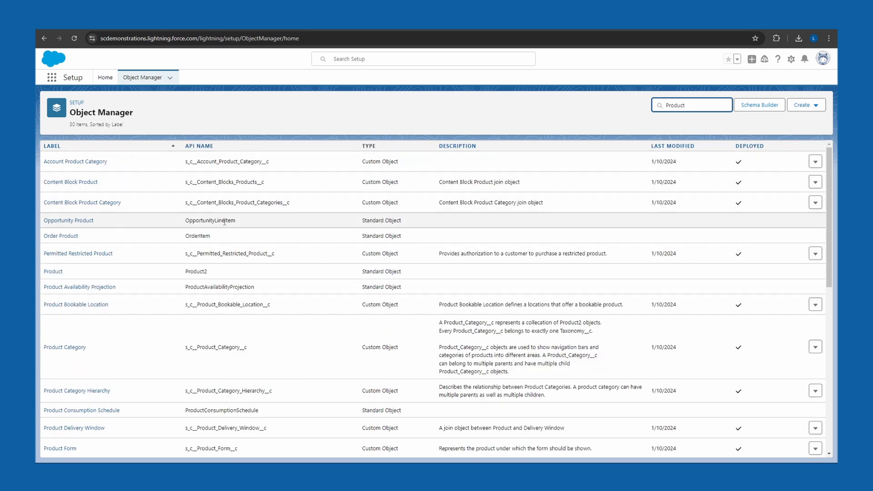
pyautogui.click(53, 272)
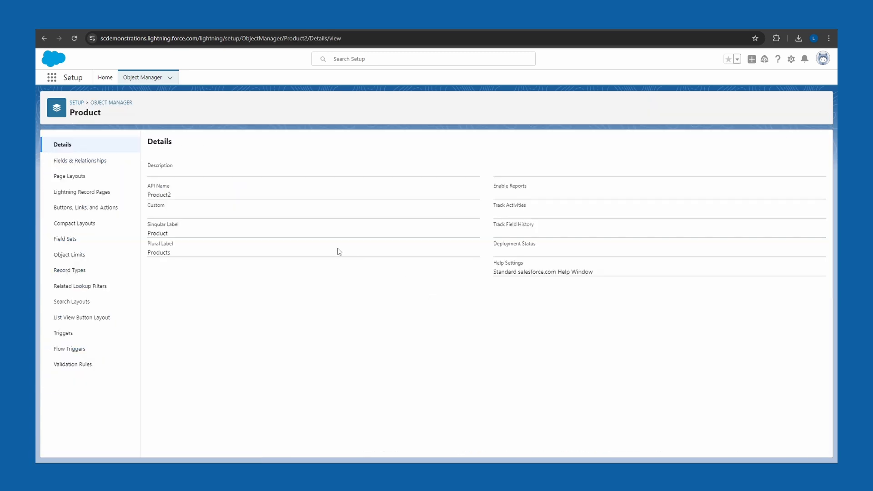
pyautogui.click(116, 178)
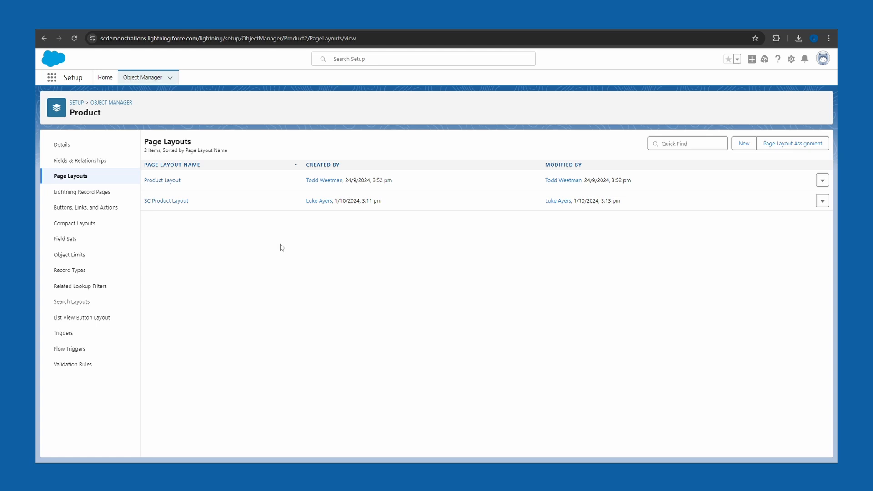
# Step: Assign the SC Product Layout to all profiles in the Product page layout assignments and save
pyautogui.click(796, 145)
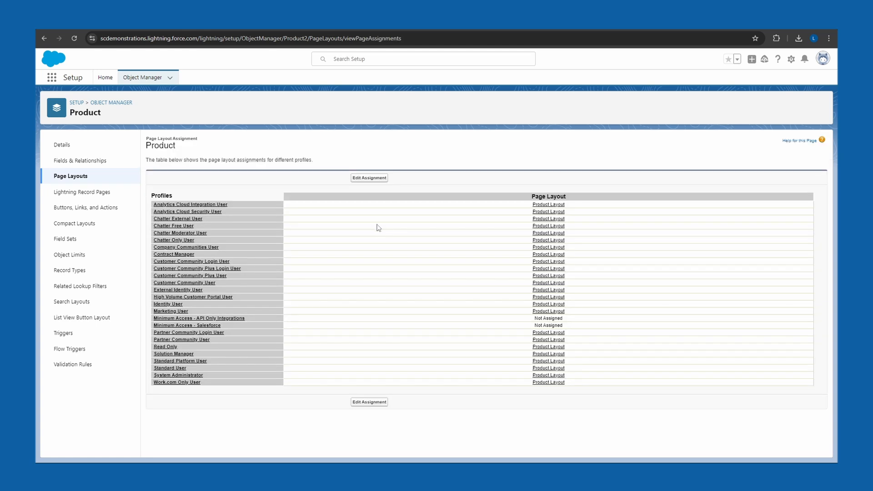
pyautogui.click(370, 179)
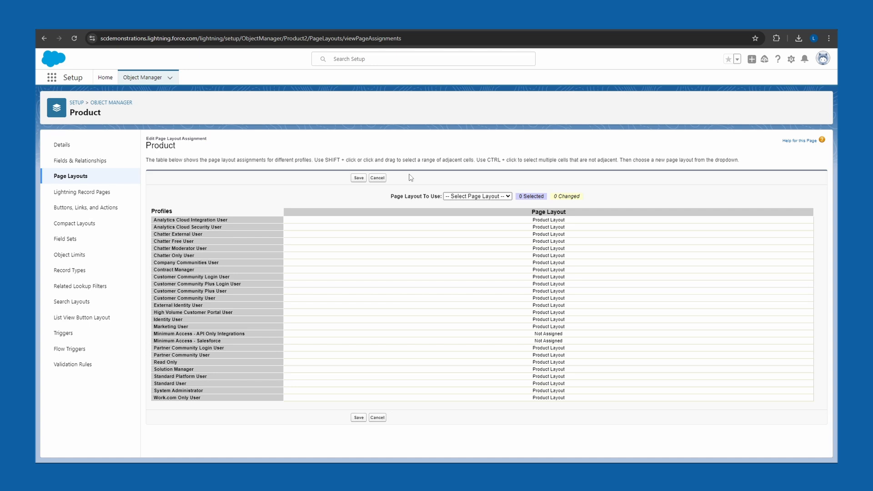
pyautogui.click(443, 216)
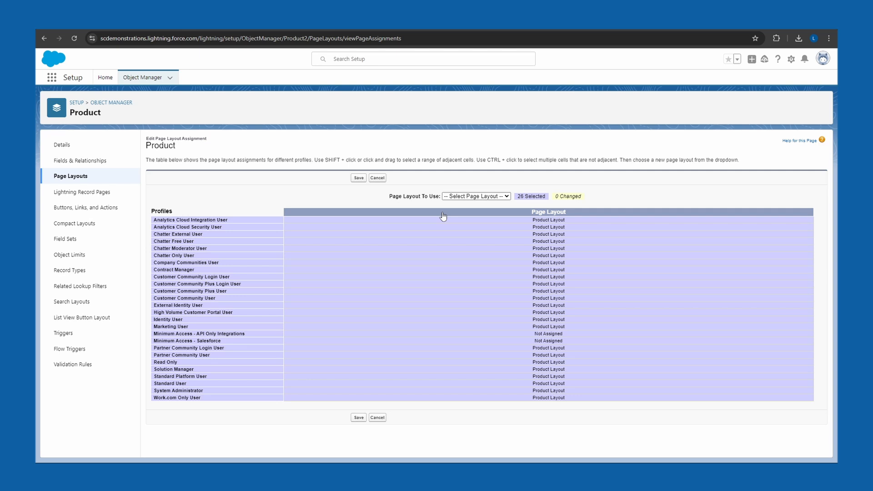
pyautogui.click(489, 199)
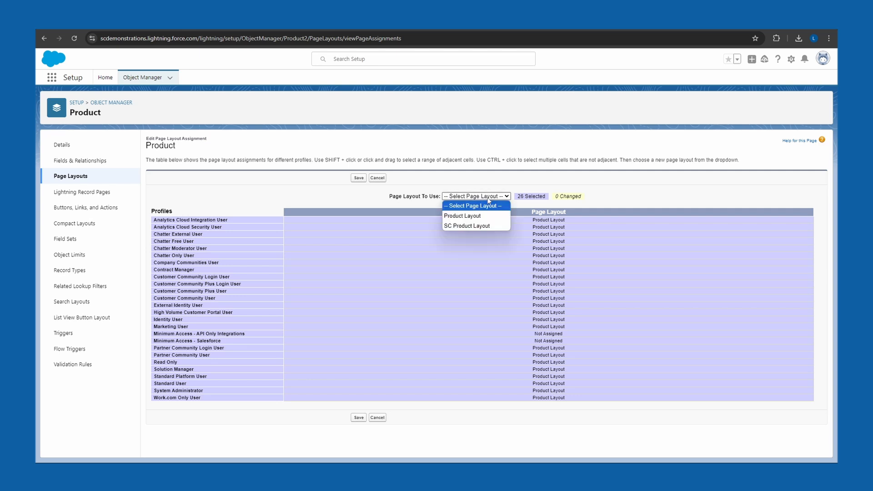
pyautogui.click(487, 227)
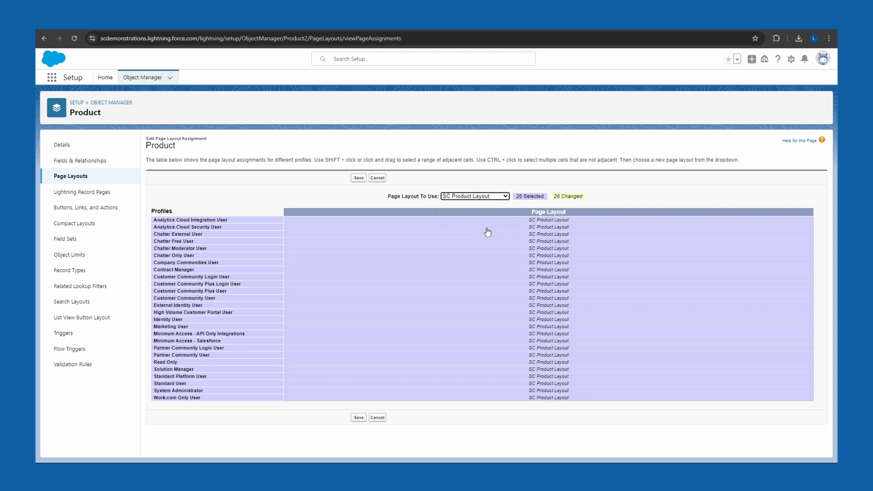
pyautogui.click(361, 180)
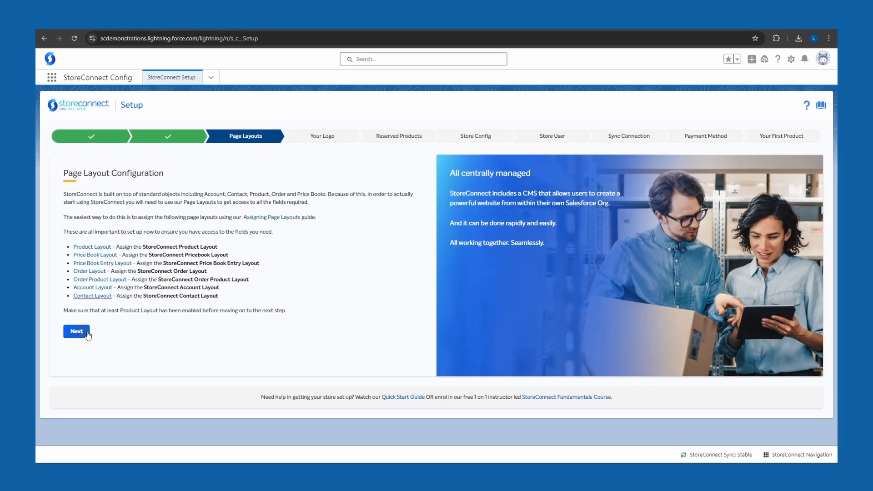
# Step: Advance the StoreConnect setup wizard to Store Config and choose the Logo media record as the store logo
pyautogui.click(77, 332)
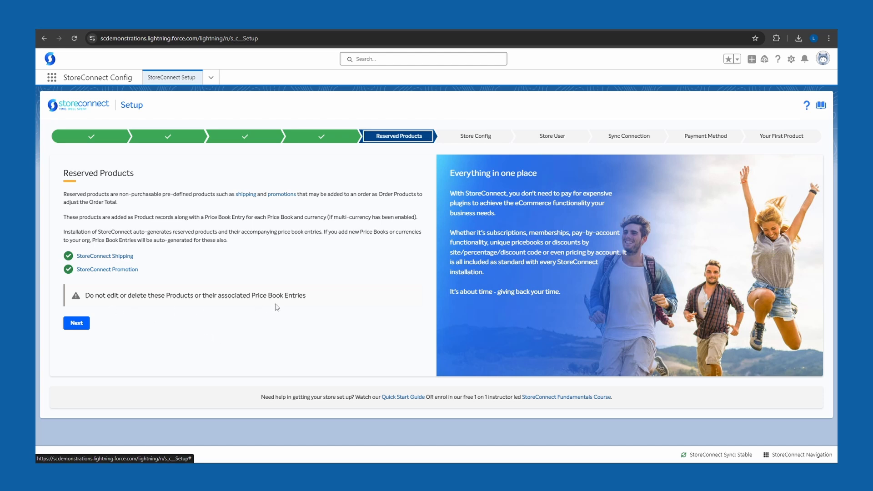
pyautogui.click(87, 327)
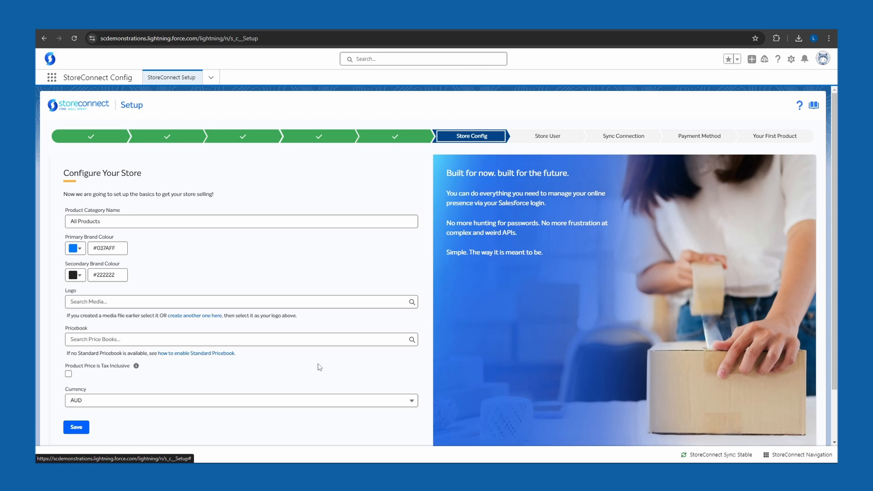
pyautogui.click(165, 221)
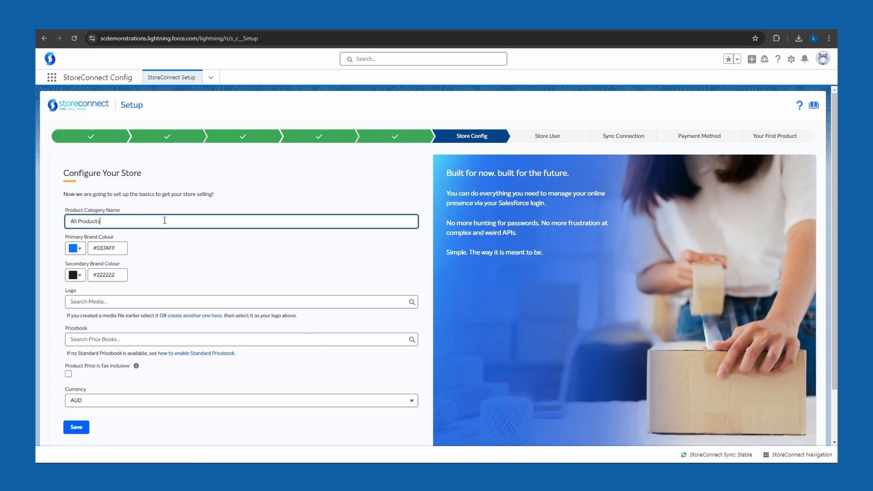
pyautogui.click(161, 249)
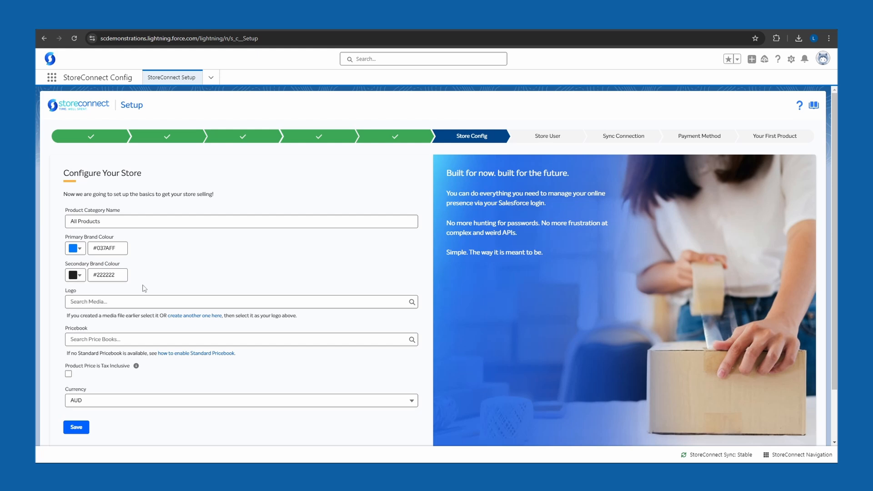
pyautogui.click(142, 301)
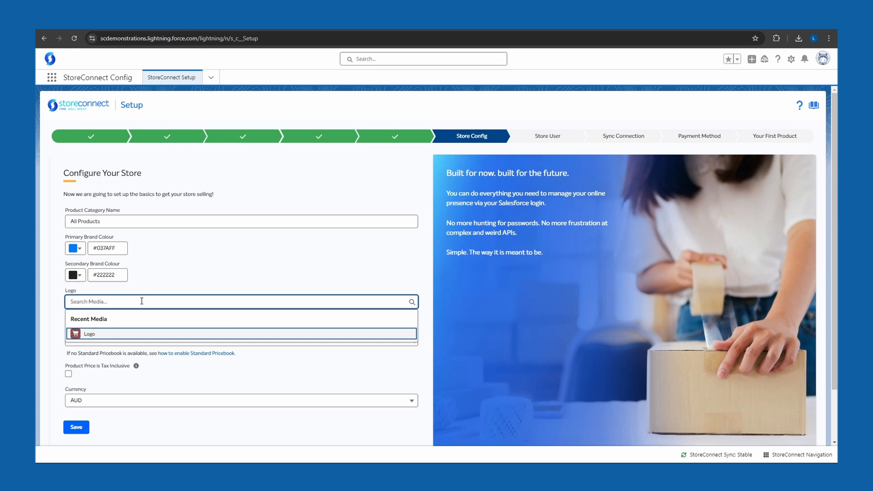
pyautogui.click(118, 336)
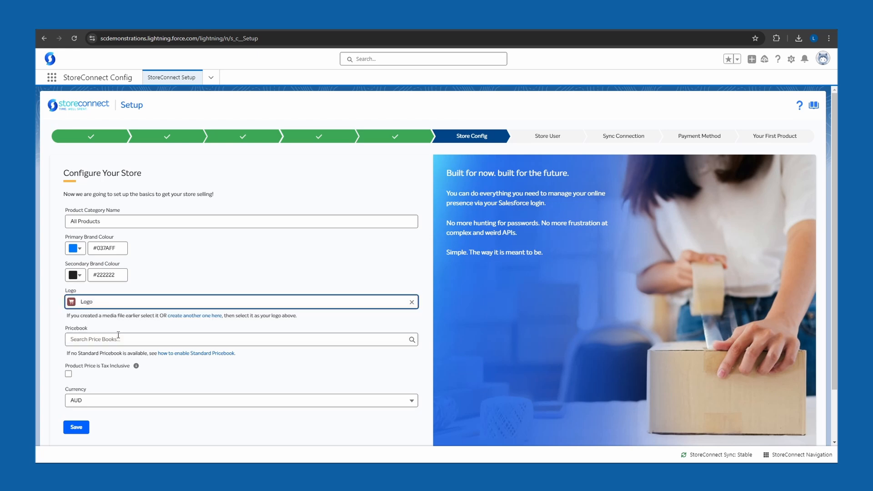
pyautogui.click(149, 326)
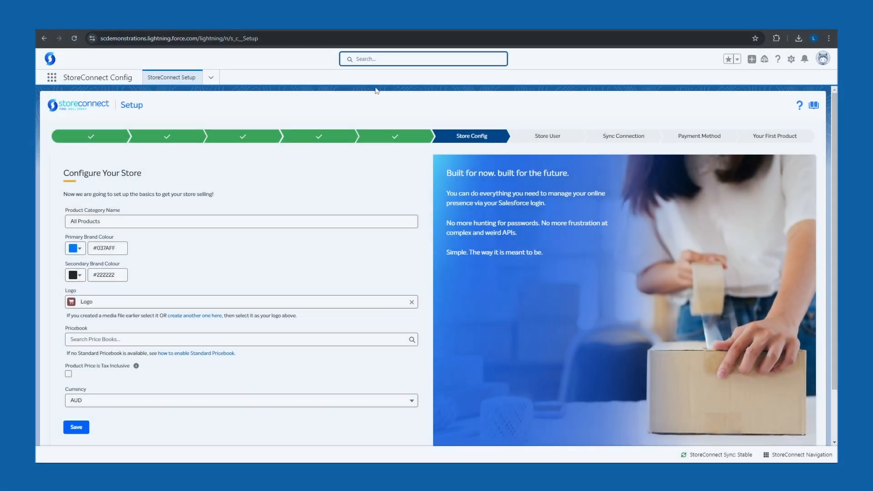
# Step: Search the Price Books for "standard" and open the Standard Price Book record
pyautogui.click(394, 59)
pyautogui.click(323, 63)
pyautogui.moveTo(357, 84); pyautogui.dragTo(360, 180)
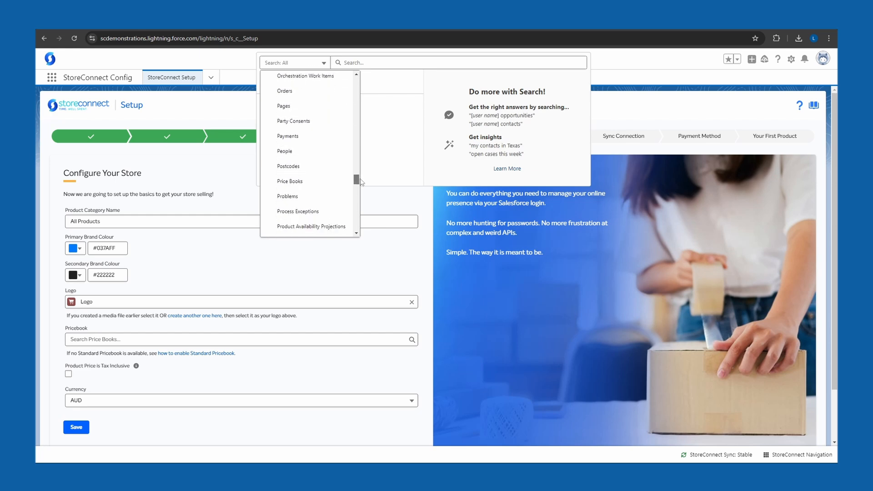
pyautogui.click(335, 185)
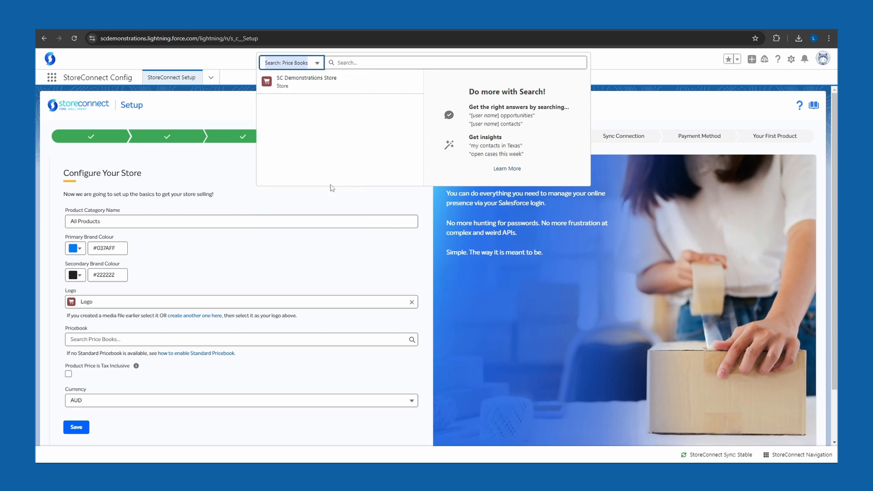
pyautogui.click(378, 63)
pyautogui.write('standard')
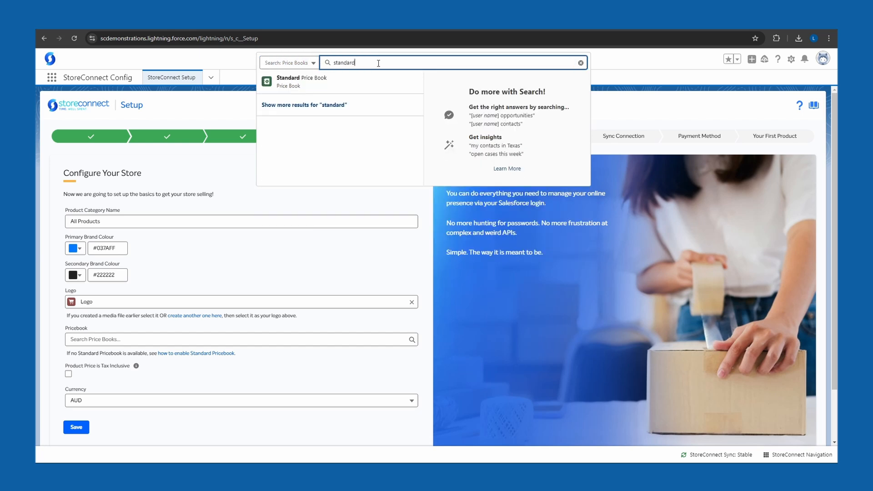
pyautogui.click(348, 84)
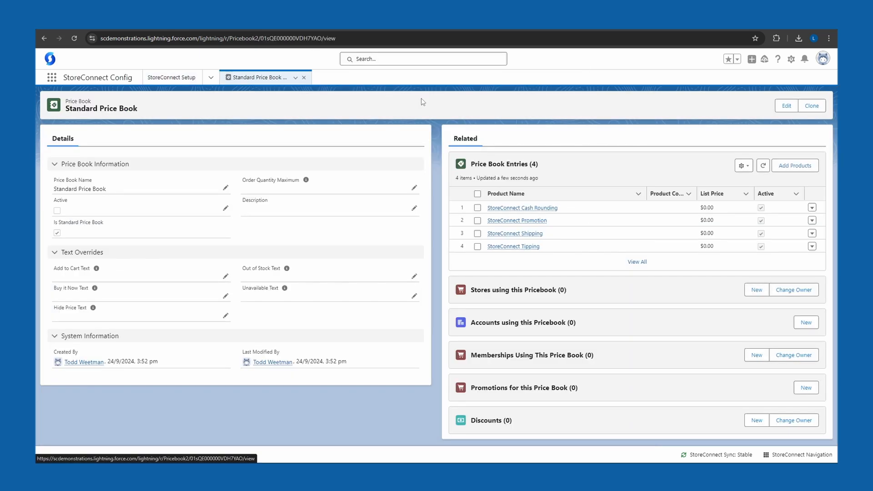
# Step: Set the Standard Price Book to active, save it and return to the store configuration
pyautogui.click(787, 106)
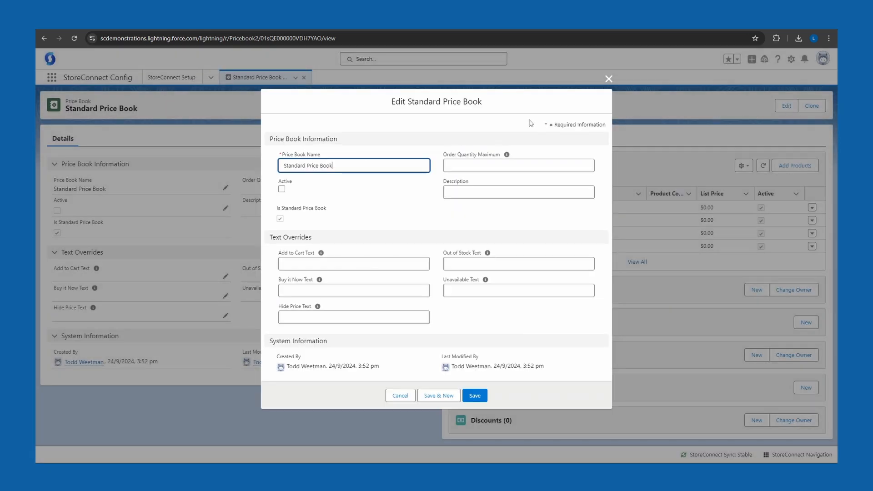
pyautogui.click(282, 189)
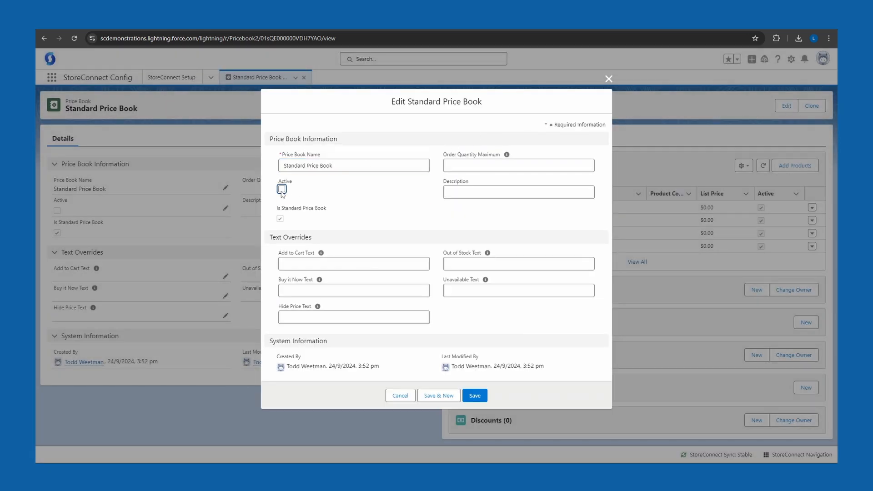
pyautogui.click(474, 396)
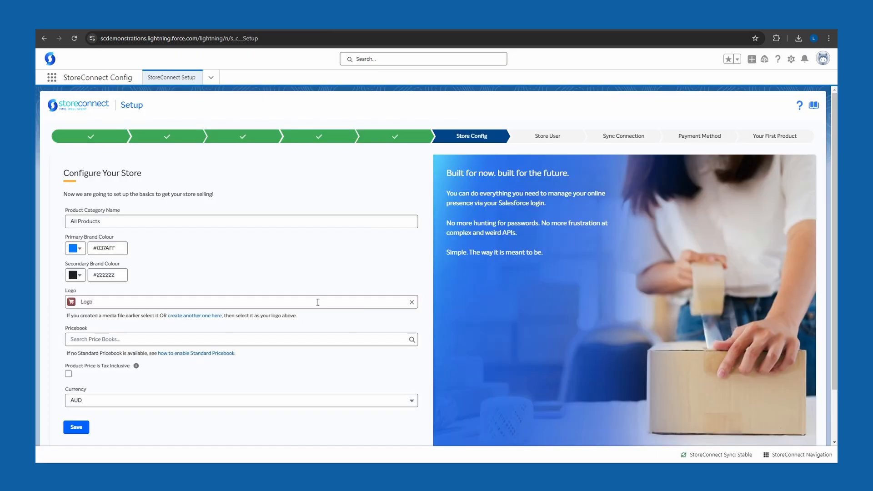
# Step: Assign the Standard Price Book to the store, make product prices tax inclusive, keep AUD as currency and save the configuration
pyautogui.click(302, 339)
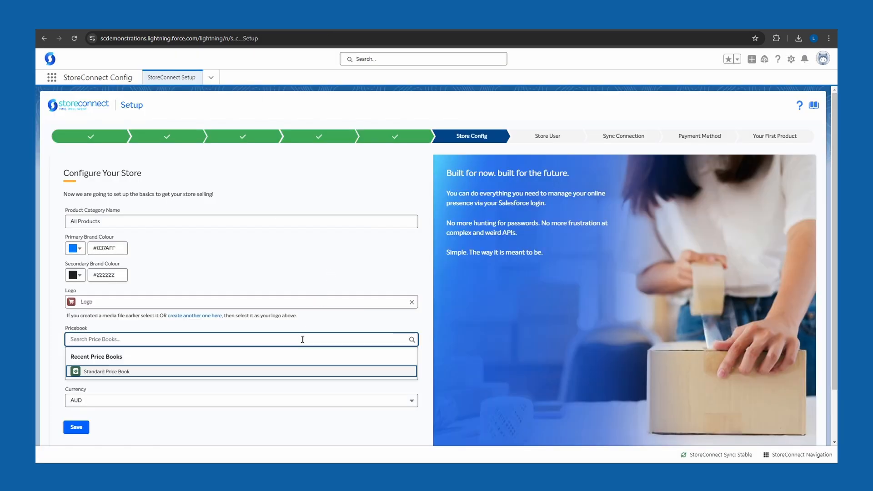
pyautogui.click(139, 373)
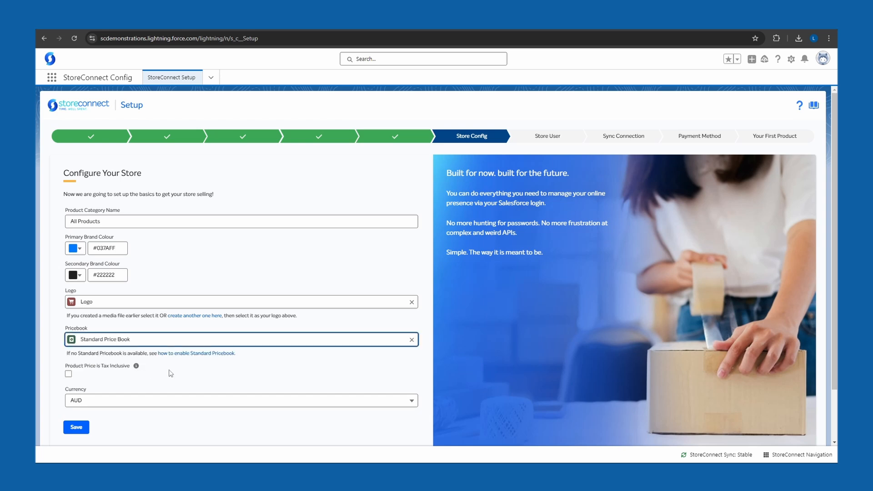
pyautogui.click(69, 375)
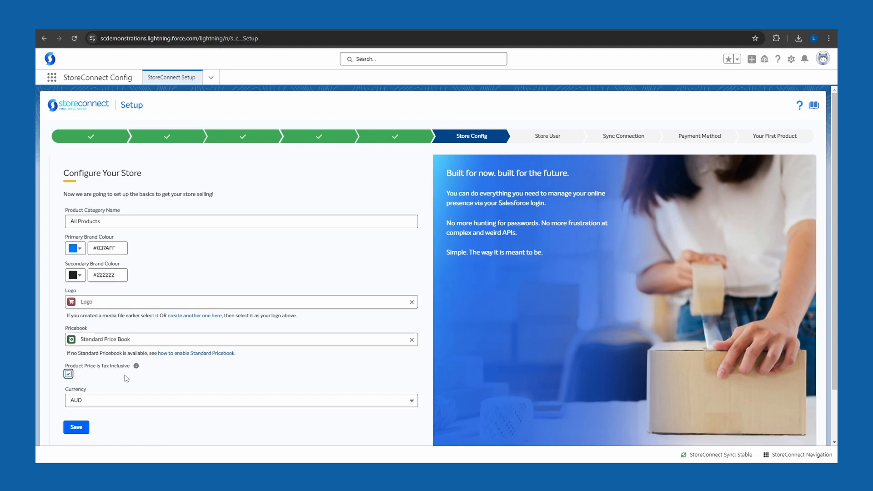
pyautogui.click(145, 404)
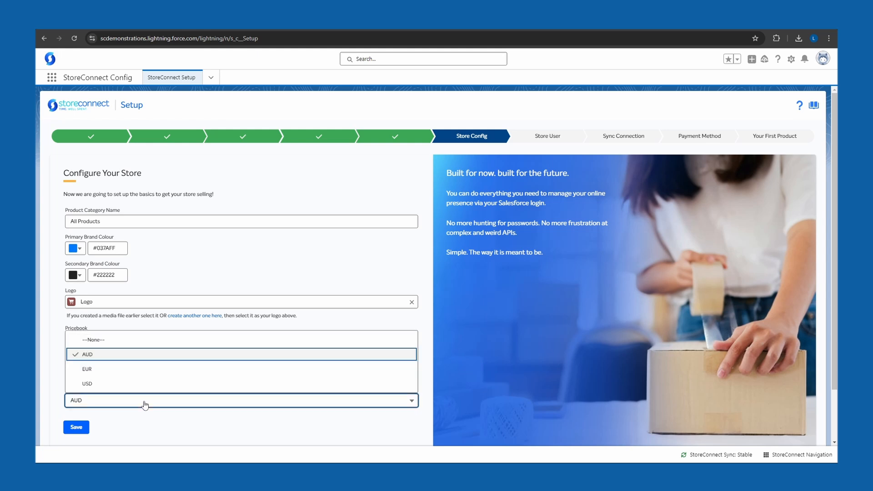
pyautogui.click(145, 404)
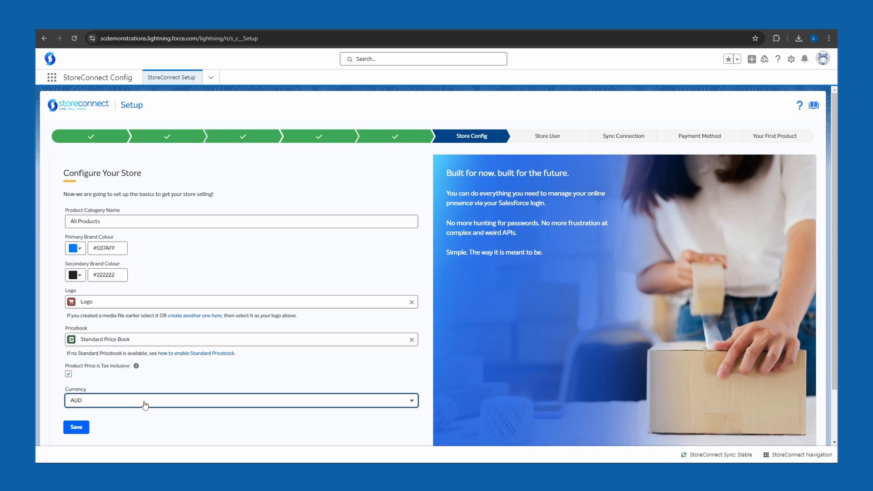
pyautogui.click(81, 432)
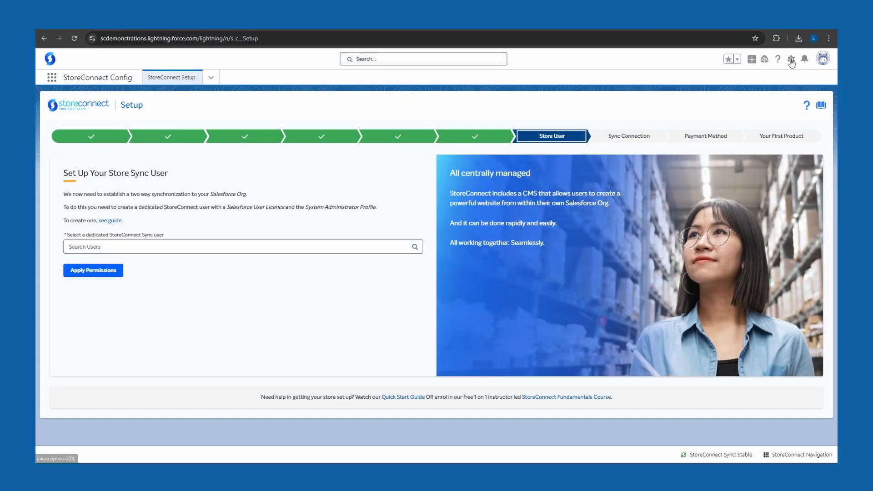
# Step: Open the Users list under Administration in Salesforce Setup
pyautogui.click(791, 62)
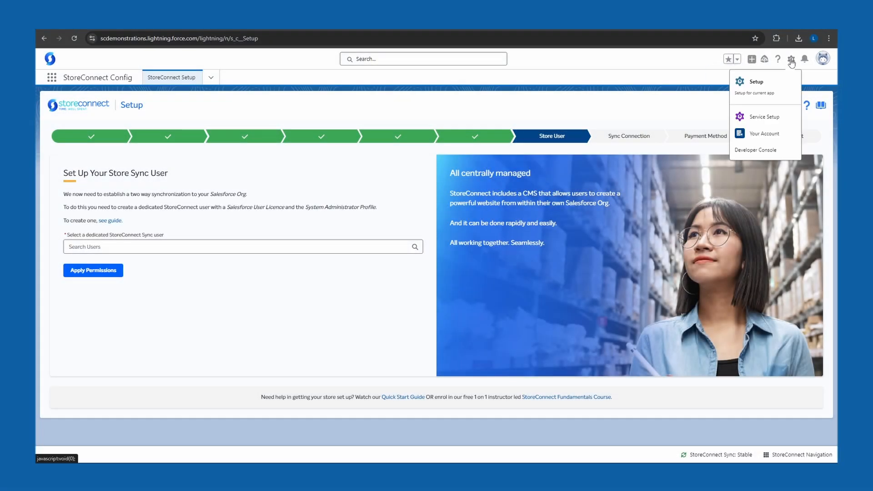
pyautogui.click(774, 85)
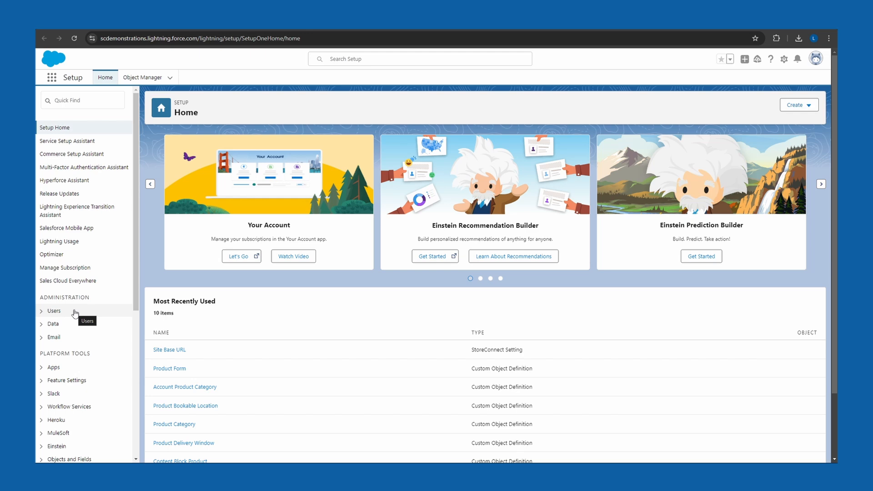
pyautogui.click(41, 311)
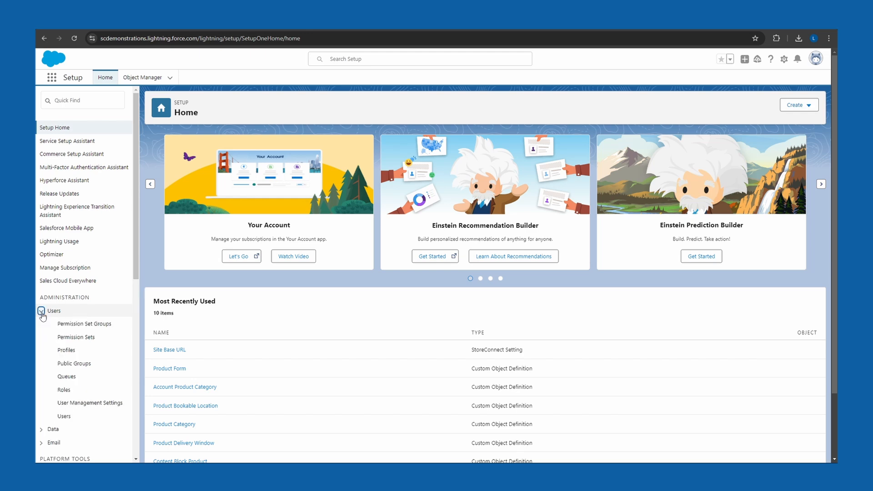
pyautogui.click(83, 420)
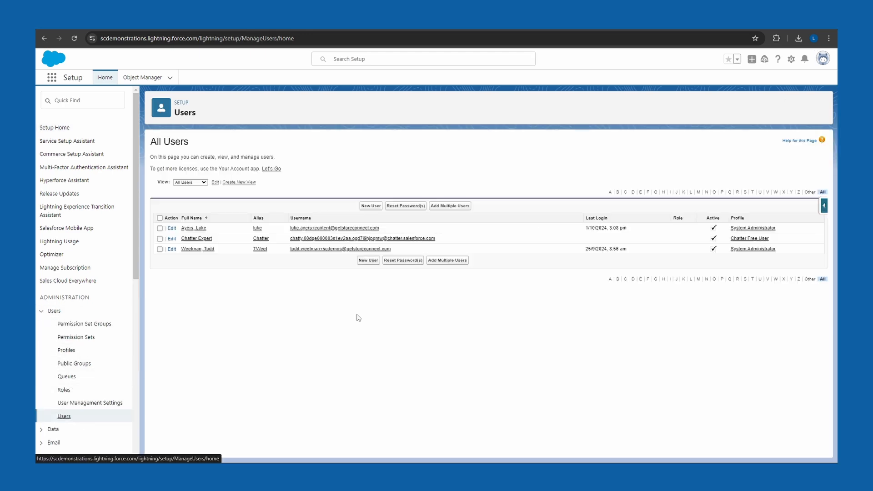
# Step: Start a new user with first name StoreConnect and last name Sync, keep the suggested alias, and fill in the user's email
pyautogui.click(370, 208)
pyautogui.write('Store')
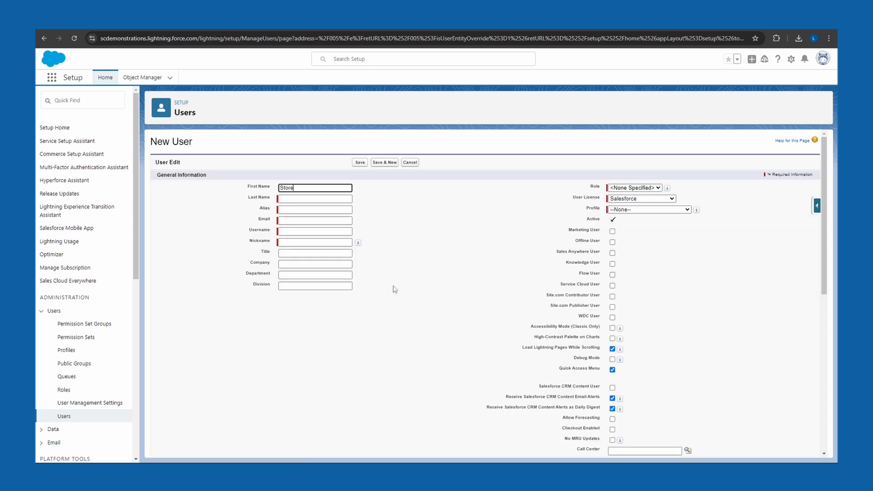
pyautogui.write('Connect')
pyautogui.press('Tab')
pyautogui.write('Sy')
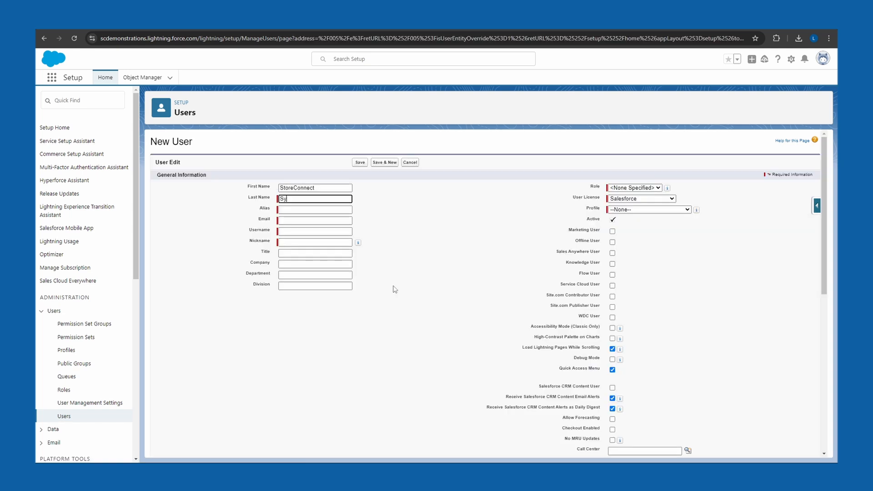
pyautogui.write('nc')
pyautogui.press('Tab')
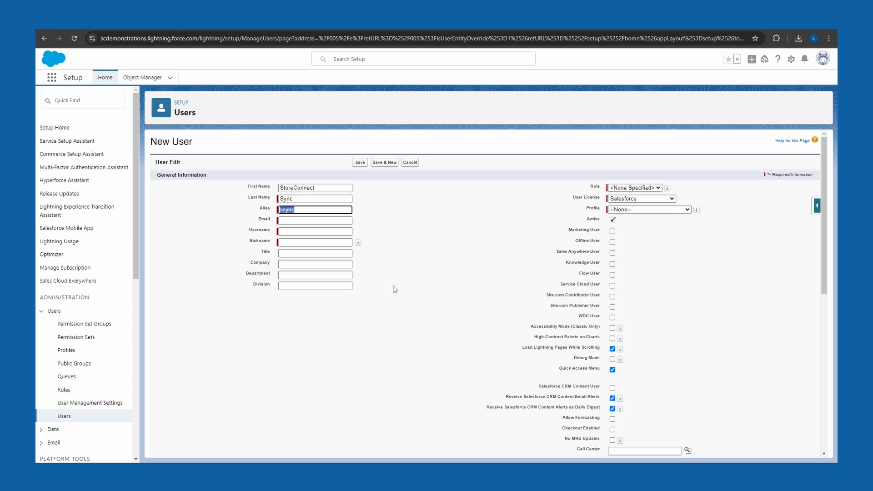
pyautogui.press('Tab')
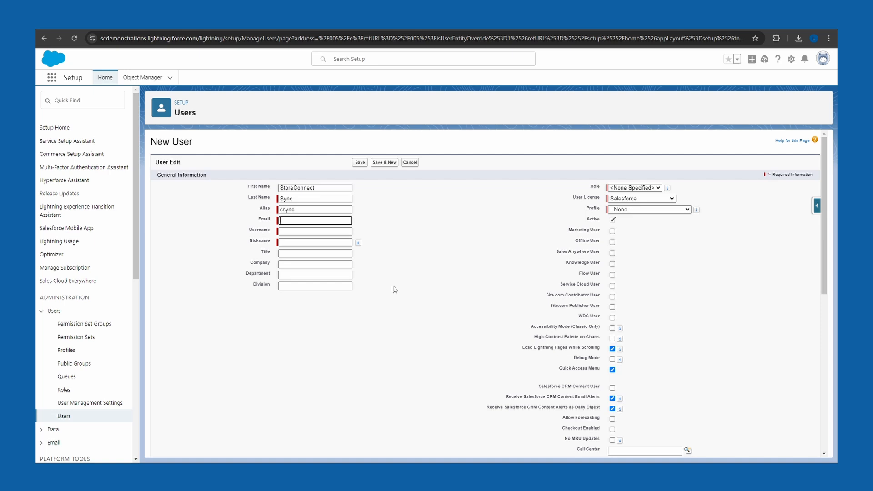
pyautogui.hotkey('ctrl', 'v')
pyautogui.click(399, 256)
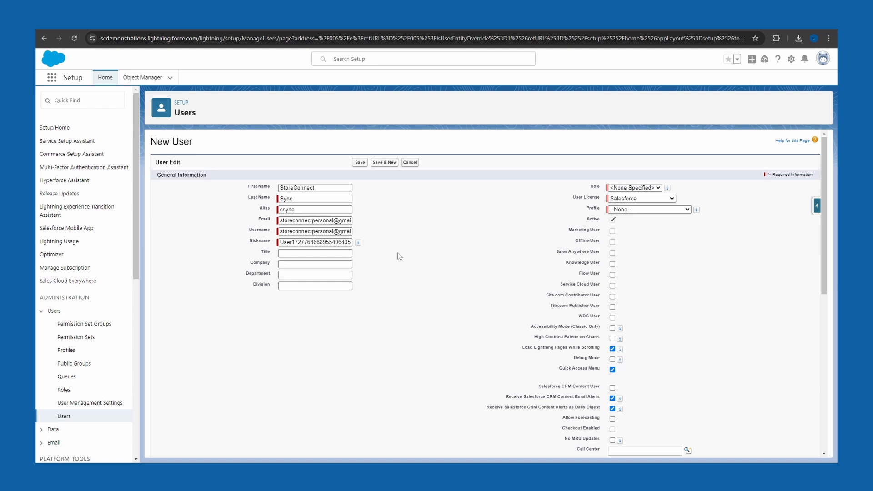
# Step: Change the new user's username to a dedicated sync username and set the nickname to UserSync
pyautogui.click(334, 231)
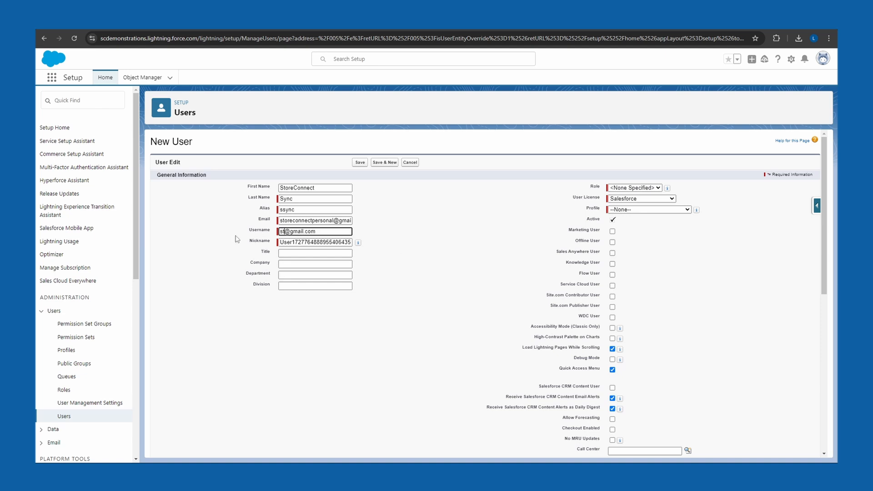
pyautogui.press('BackSpace')
pyautogui.press('BackSpace')
pyautogui.press('BackSpace')
pyautogui.press('BackSpace')
pyautogui.press('BackSpace')
pyautogui.press('BackSpace')
pyautogui.press('BackSpace')
pyautogui.press('BackSpace')
pyautogui.write('sync')
pyautogui.doubleClick(333, 243)
pyautogui.write('UserSync')
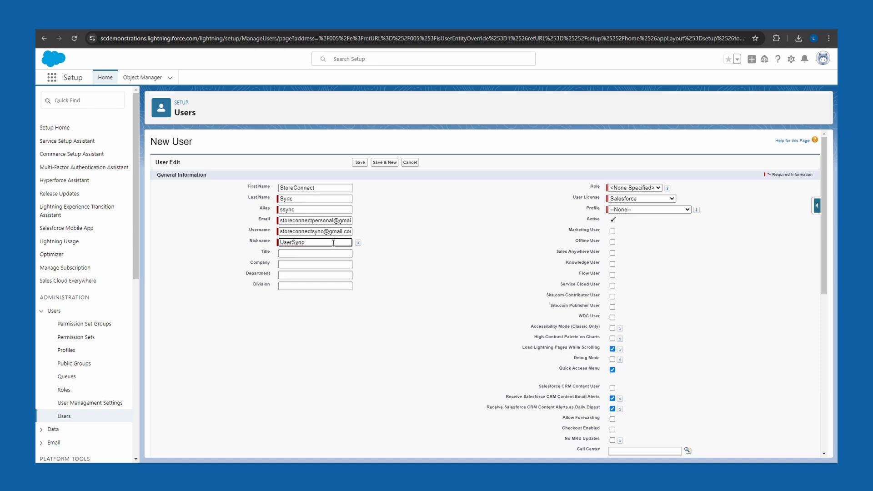
# Step: Give the user the Salesforce Integration license and the Minimum Access - API Only Integrations profile, and save the user
pyautogui.click(672, 199)
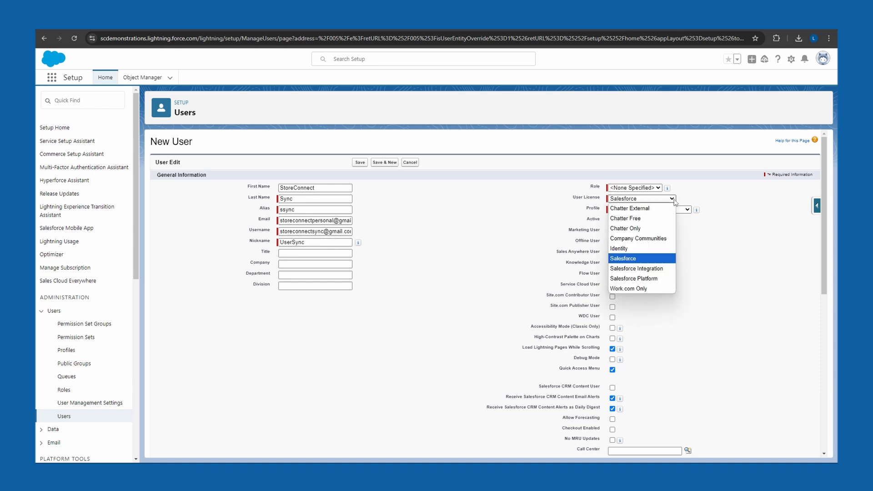
pyautogui.click(666, 270)
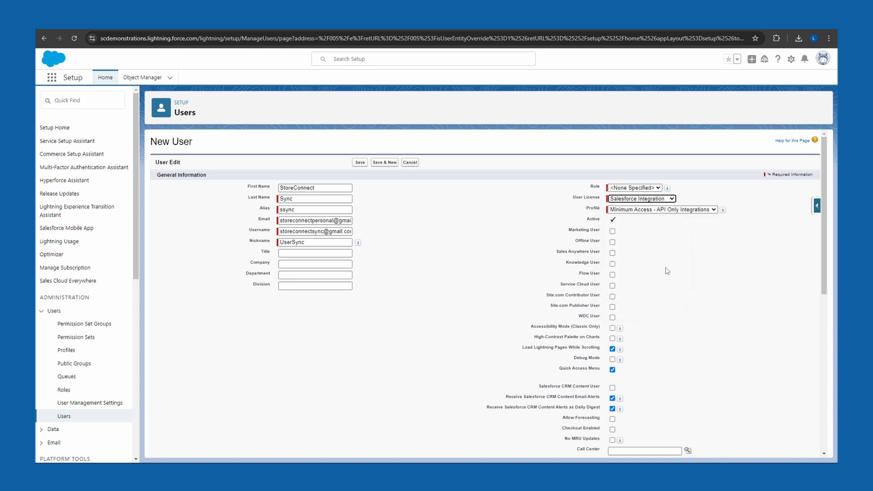
pyautogui.click(714, 210)
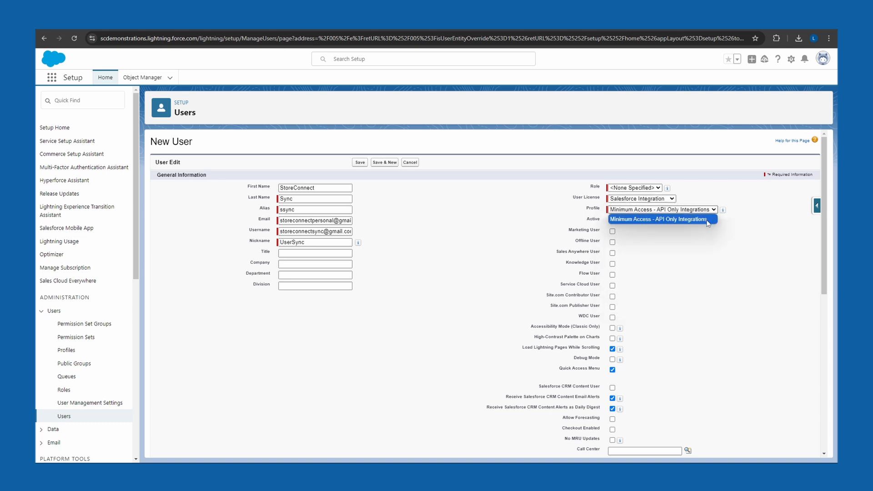
pyautogui.click(708, 220)
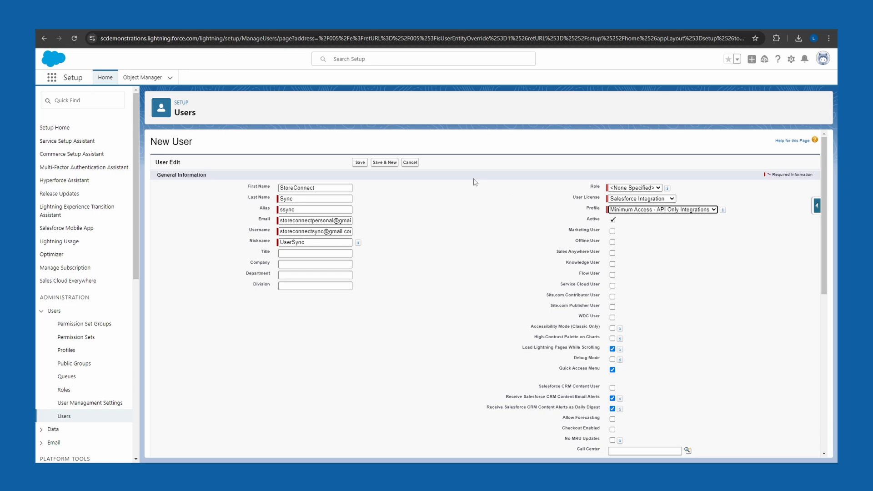
pyautogui.click(360, 163)
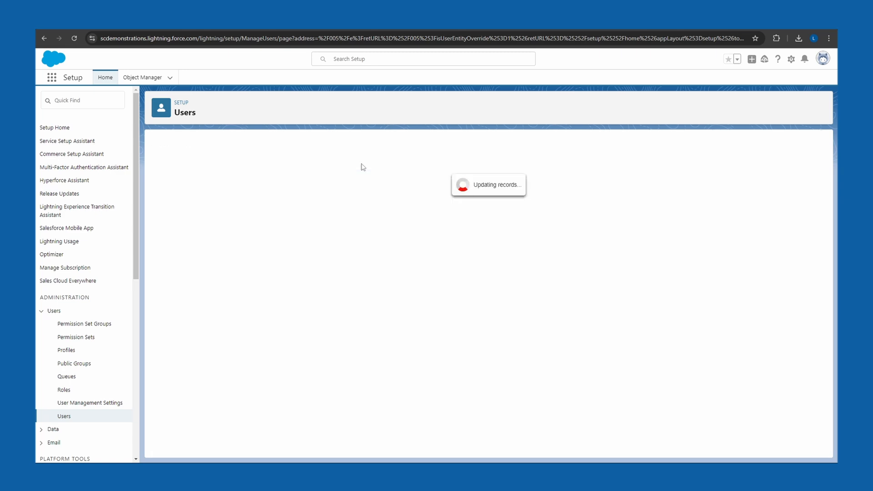
# Step: Assign the Salesforce API Integration permission set license to the StoreConnect Sync user and save
pyautogui.scroll(-10, 445, 276)
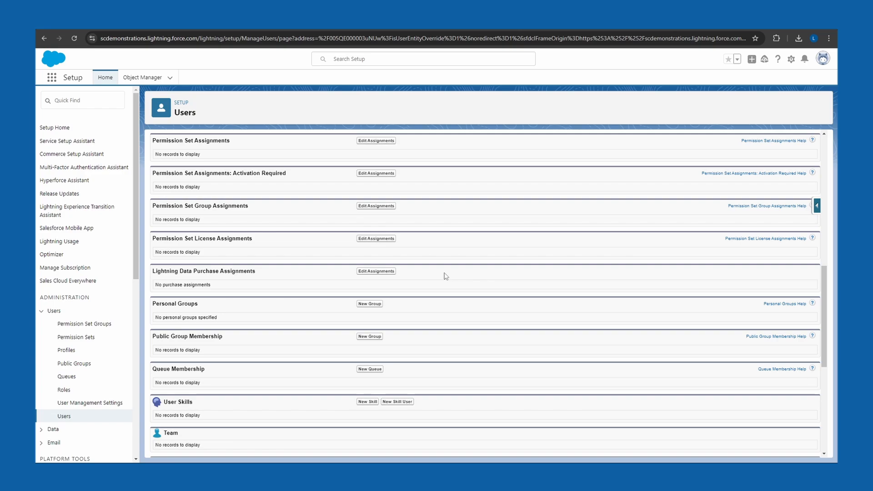
pyautogui.click(376, 238)
pyautogui.moveTo(824, 146); pyautogui.dragTo(818, 452)
pyautogui.click(295, 280)
pyautogui.click(364, 447)
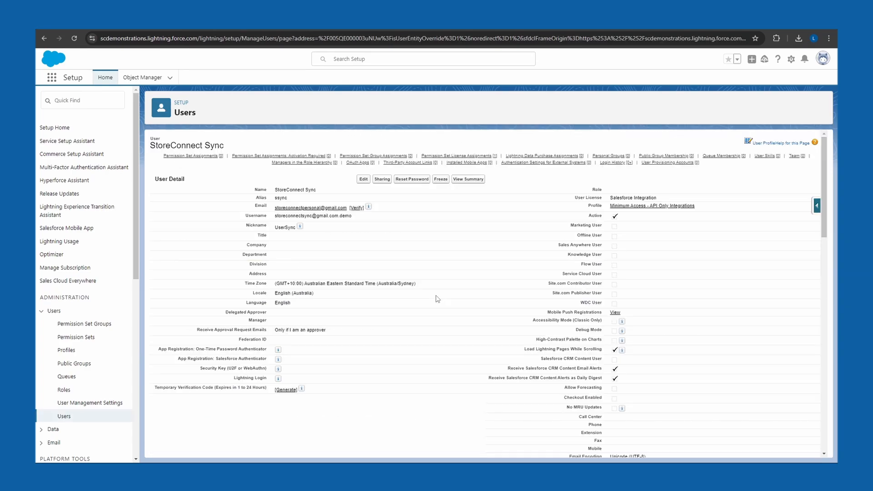
# Step: Enable the StoreConnect Sync Standard Permission and StoreConnect Sync User Permission sets for the sync user and save
pyautogui.scroll(-10, 437, 298)
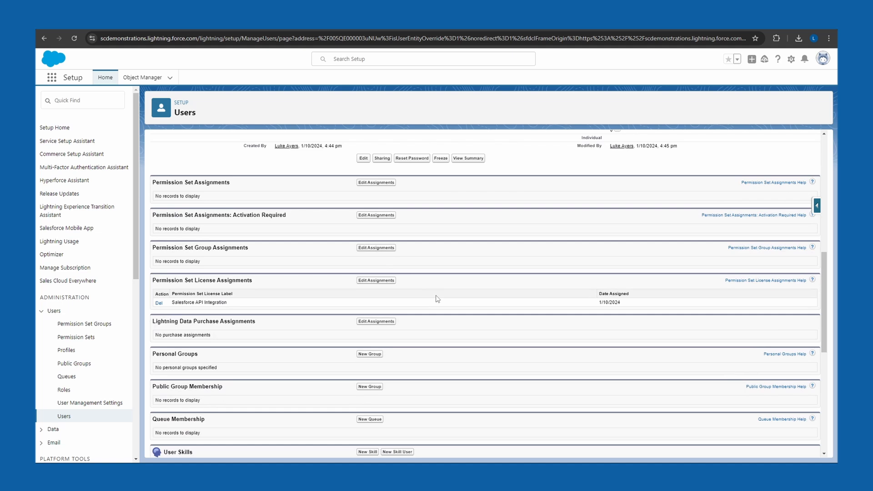
pyautogui.click(386, 183)
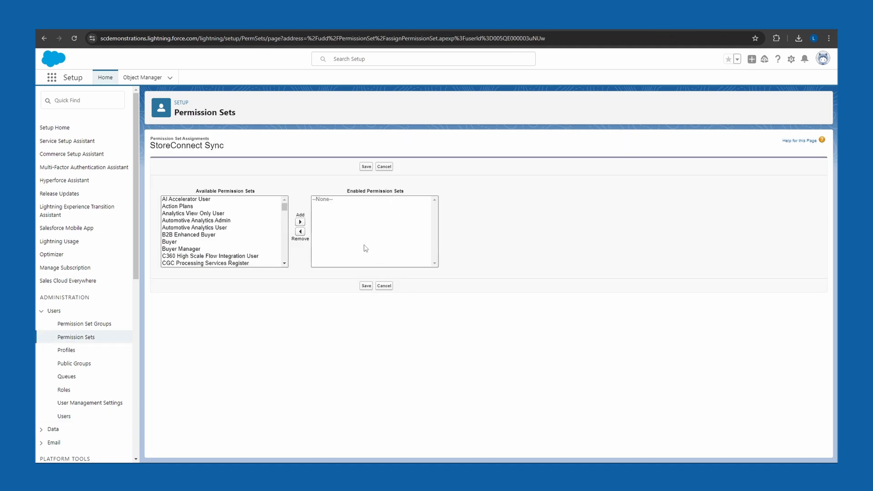
pyautogui.moveTo(284, 207); pyautogui.dragTo(284, 255)
pyautogui.click(271, 237)
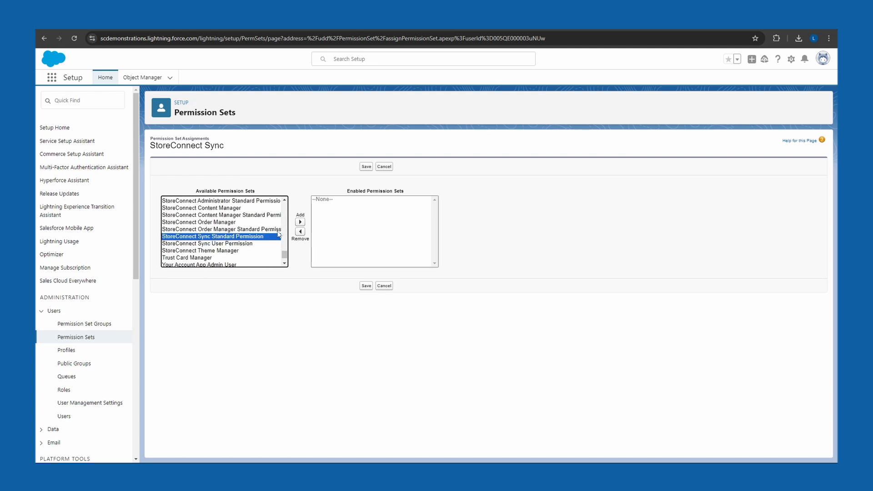
pyautogui.click(300, 222)
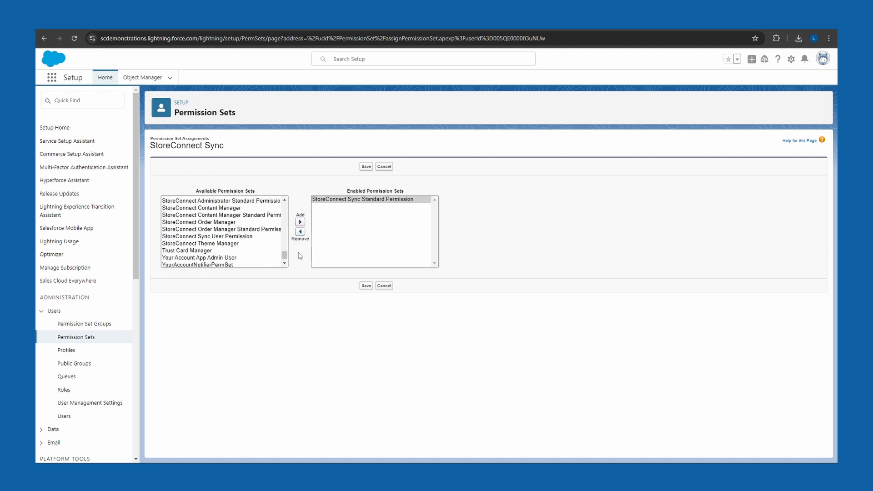
pyautogui.click(272, 237)
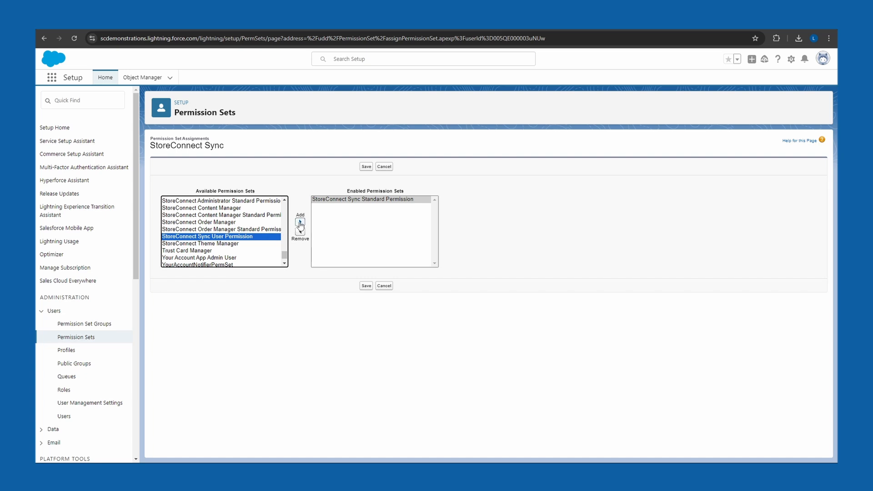
pyautogui.click(300, 222)
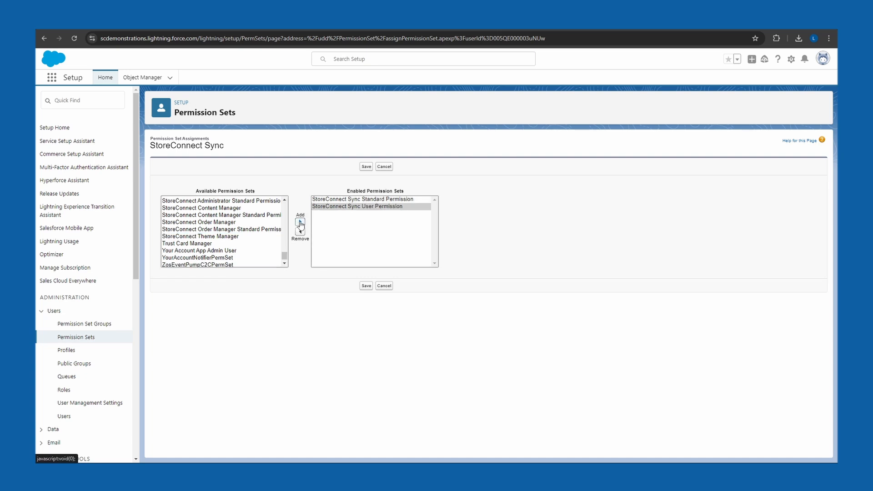
pyautogui.click(366, 286)
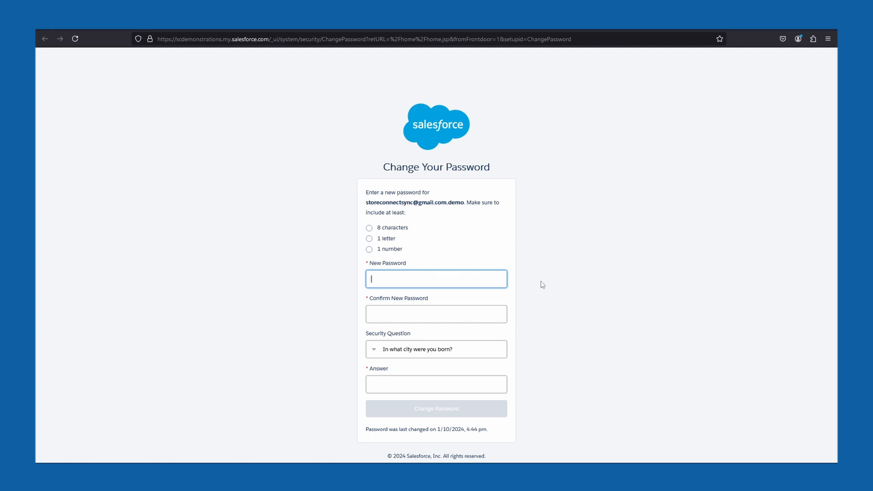
# Step: Enter a new account password for the sync user on the Salesforce Change Your Password page
pyautogui.write('pas')
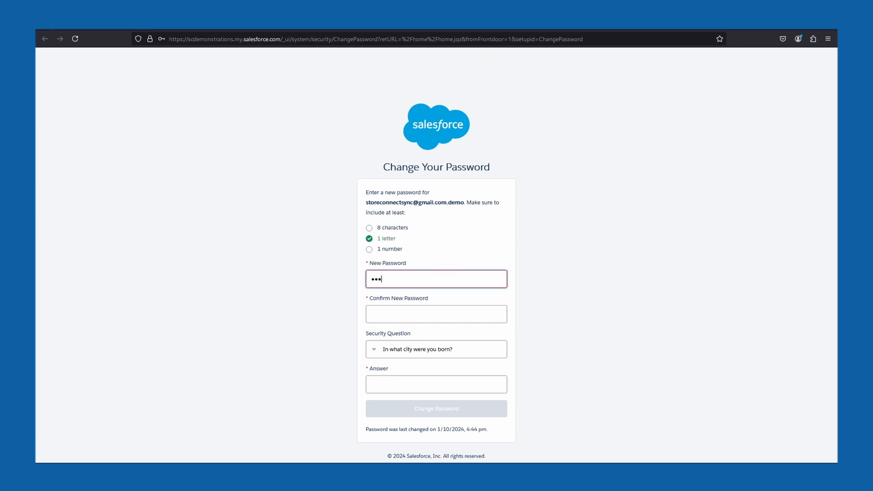
pyautogui.write('swo')
# Step: Select StoreConnect Sync as the dedicated sync user in the StoreConnect setup wizard and apply its permissions
pyautogui.click(255, 247)
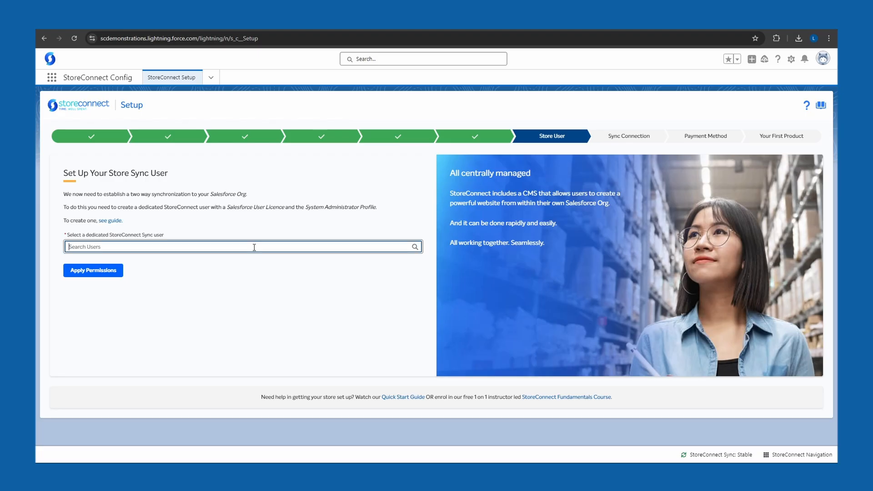
pyautogui.write('store')
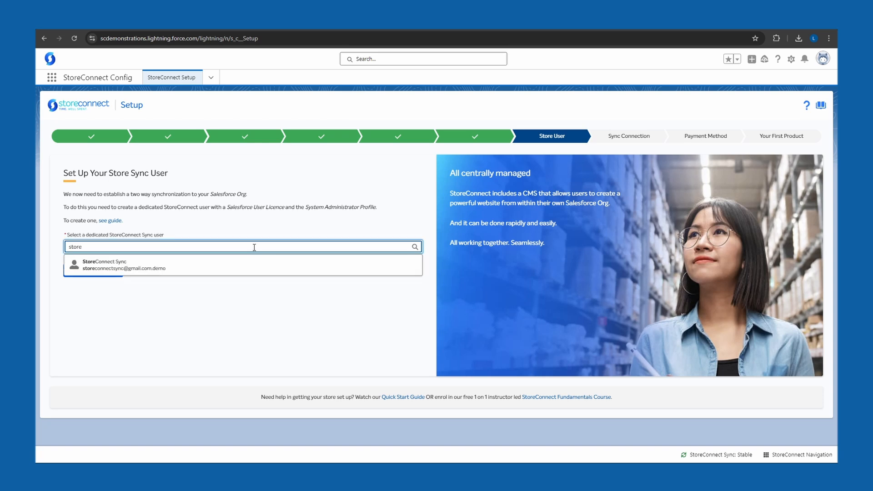
pyautogui.click(222, 270)
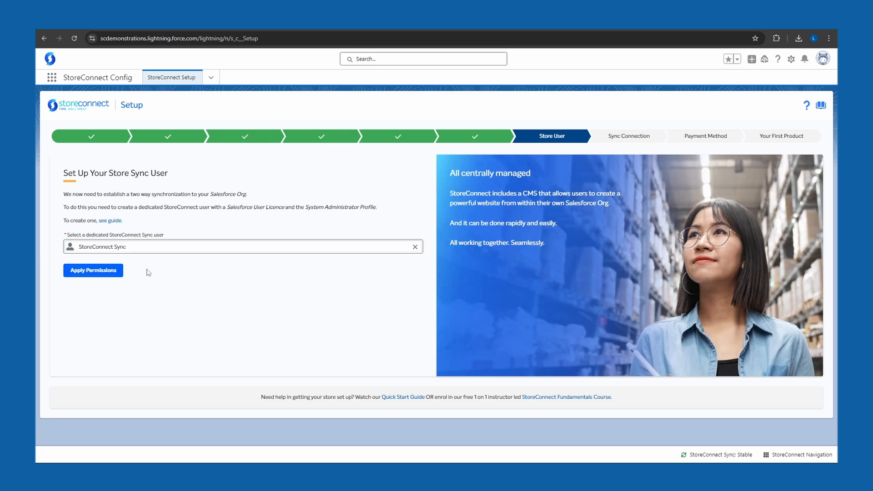
pyautogui.click(104, 276)
# Step: Connect the store sync using the sync user's password and the verification code from the Salesforce email
pyautogui.write('•••')
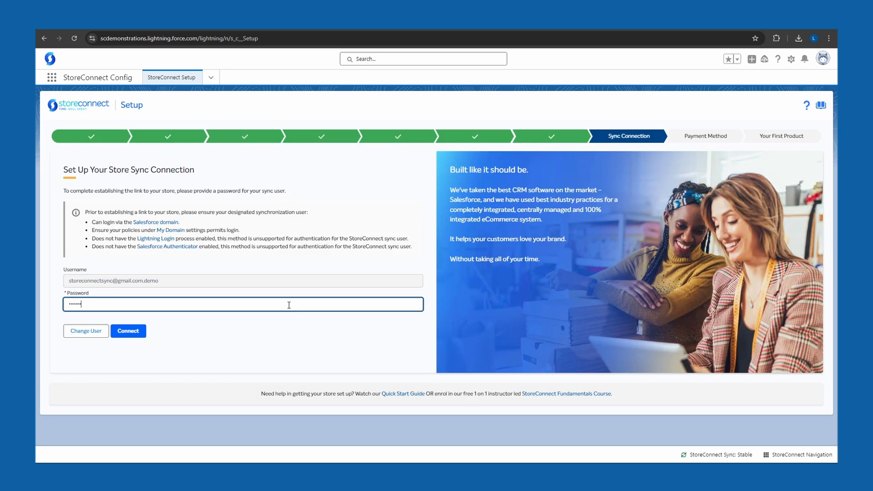
pyautogui.write('•')
pyautogui.click(131, 333)
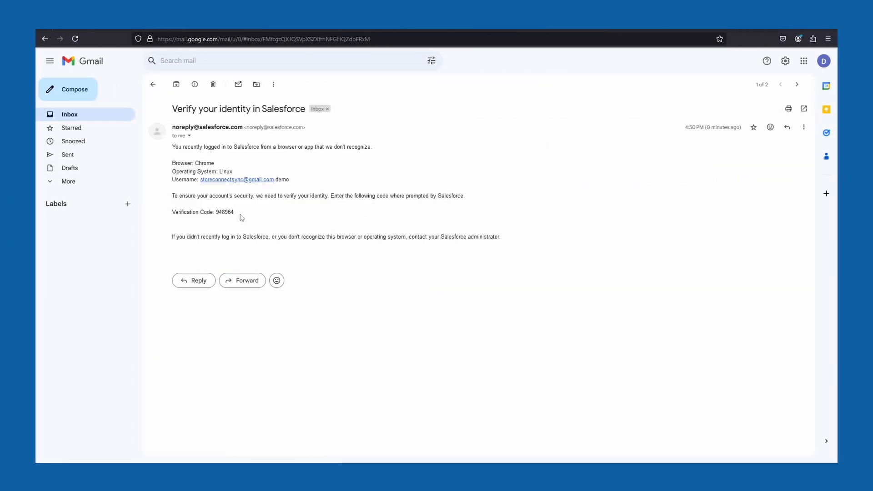
pyautogui.moveTo(233, 213); pyautogui.dragTo(217, 213)
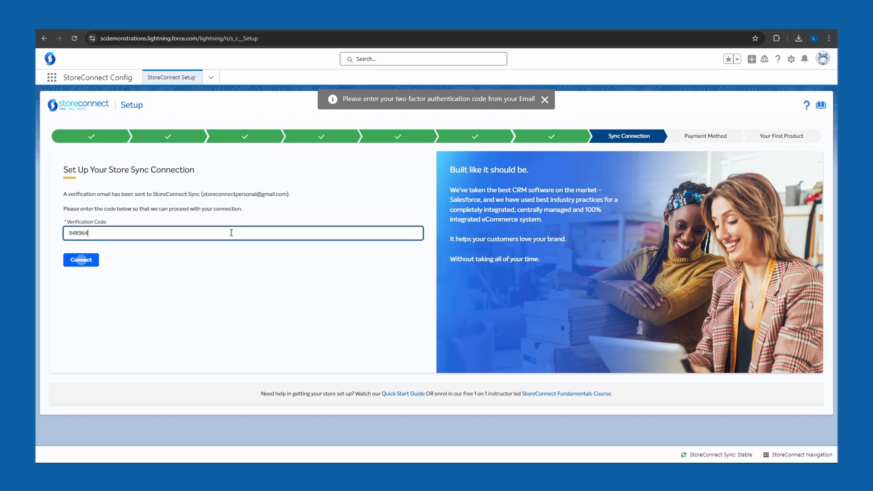
pyautogui.click(81, 260)
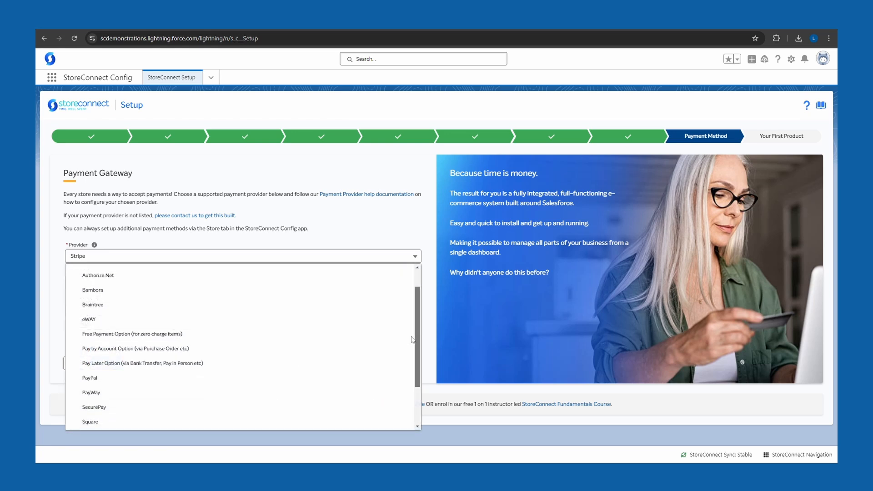
# Step: Set the payment provider to Pay Later Option, fill in the API key and API secret, set API mode to test, and submit
pyautogui.moveTo(414, 337); pyautogui.dragTo(414, 364)
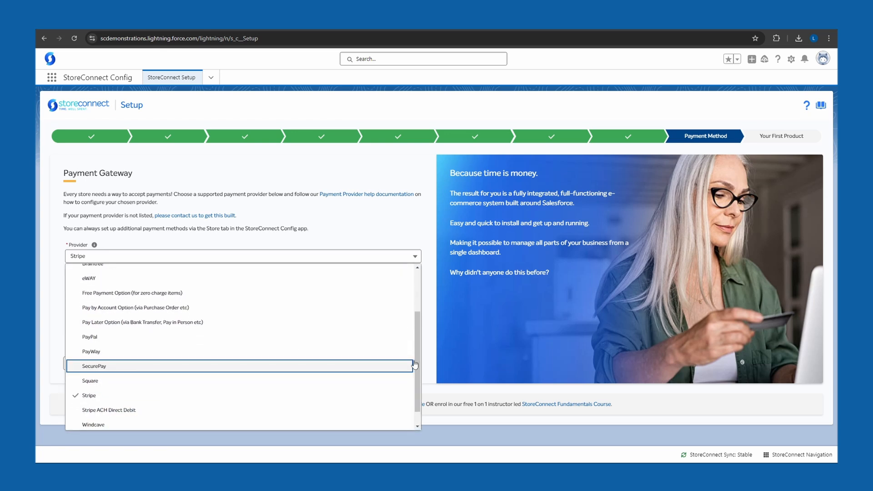
pyautogui.click(253, 324)
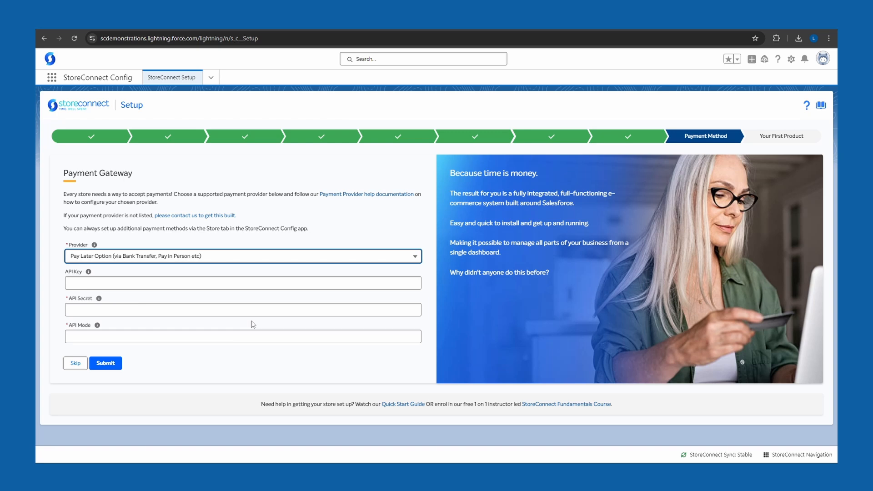
pyautogui.click(193, 282)
pyautogui.write('x')
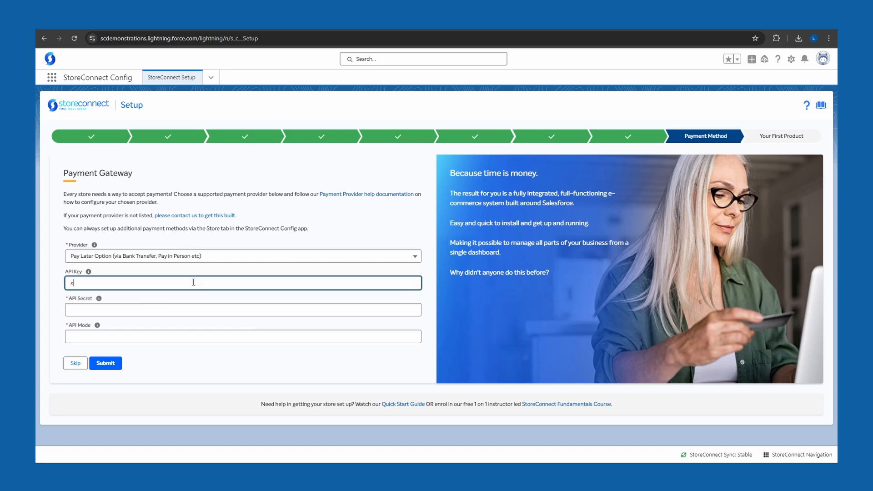
pyautogui.click(195, 310)
pyautogui.write('x')
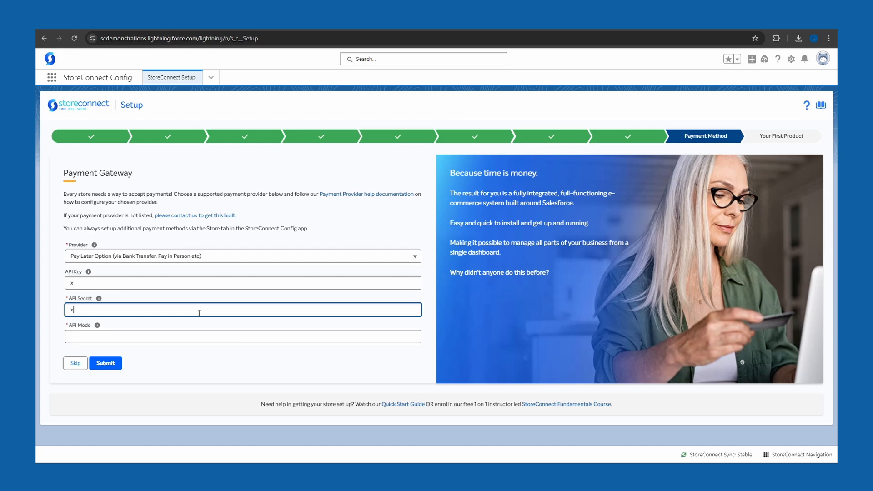
pyautogui.click(212, 337)
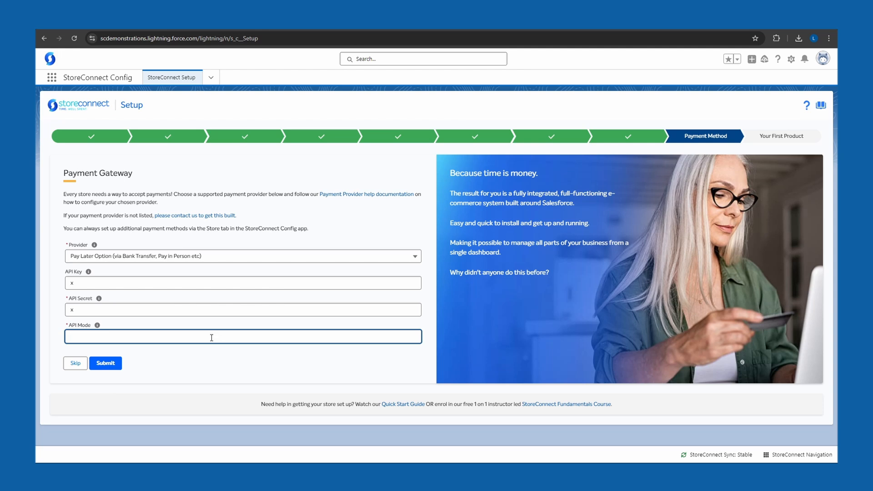
pyautogui.write('test')
pyautogui.click(113, 368)
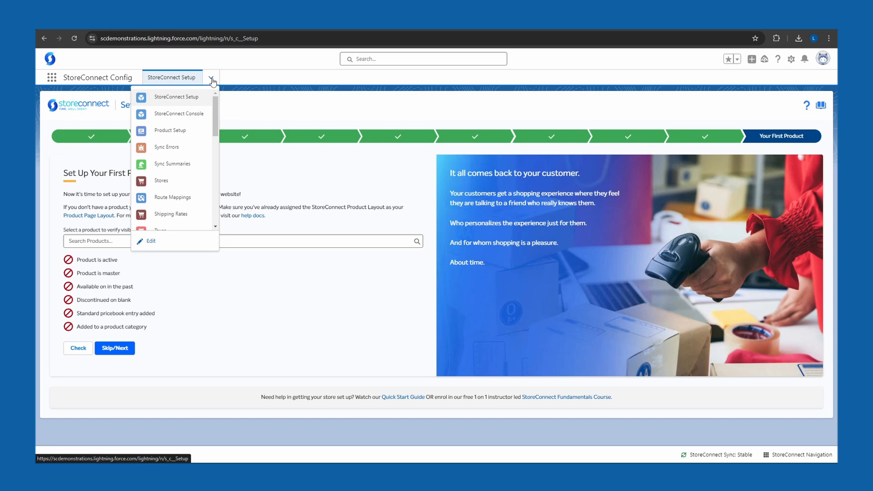
# Step: Start a single product from Product Setup, name it Steve Plushie, mark it active and keep Is Master enabled
pyautogui.click(196, 133)
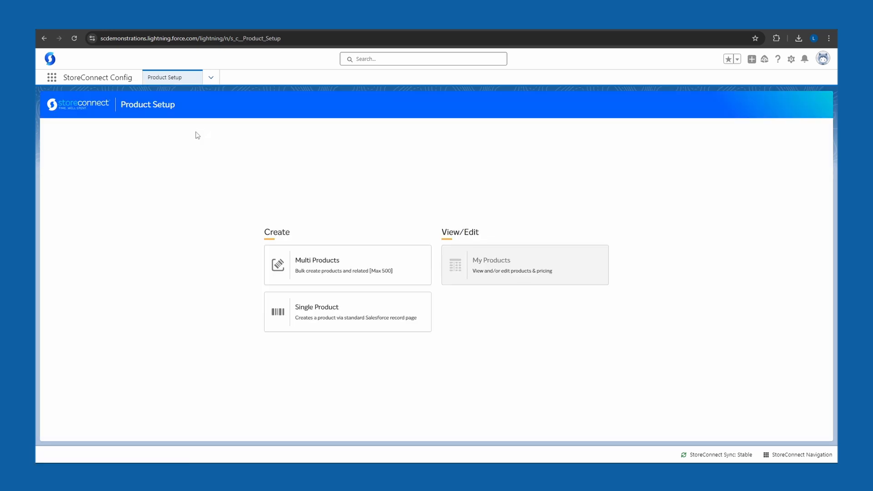
pyautogui.click(349, 304)
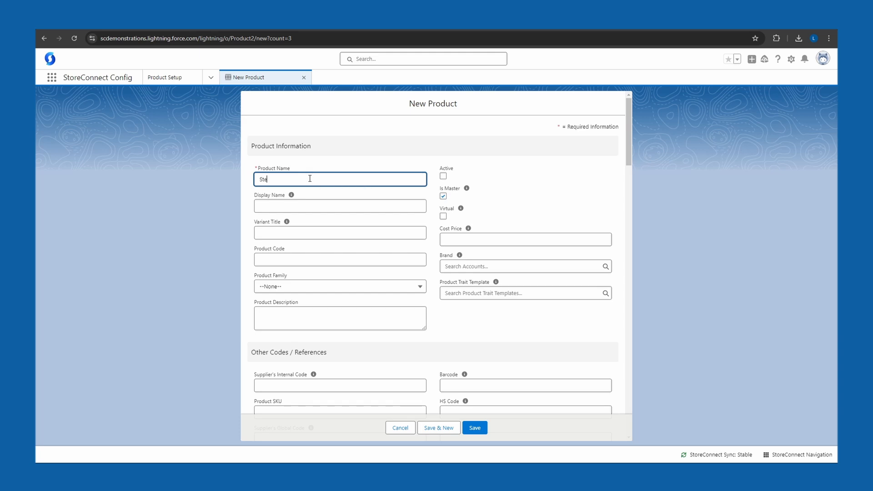
pyautogui.write('Plushie')
pyautogui.click(443, 177)
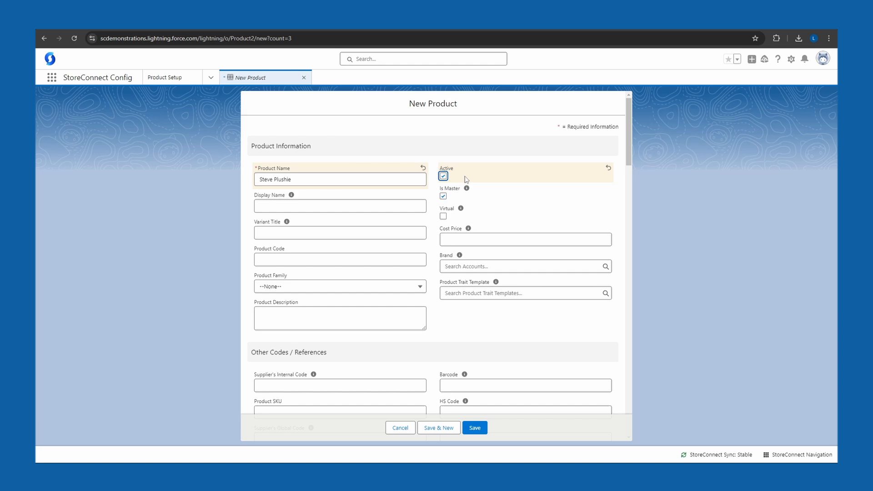
pyautogui.click(506, 193)
pyautogui.click(443, 197)
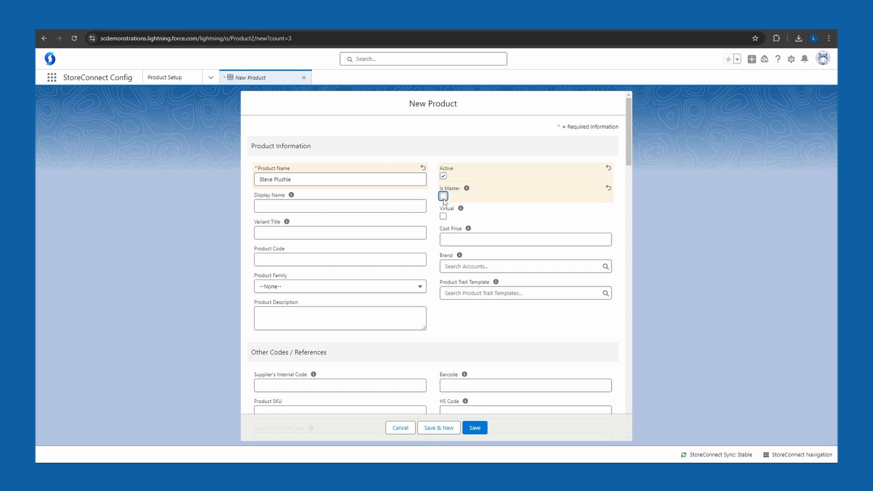
pyautogui.click(491, 194)
# Step: Fill the product's Summary with "Genuine Steve Mascot Doll, the StoreConnect Tasmanian Devil." and a separate paragraph of features, and save the product
pyautogui.moveTo(627, 143); pyautogui.dragTo(619, 315)
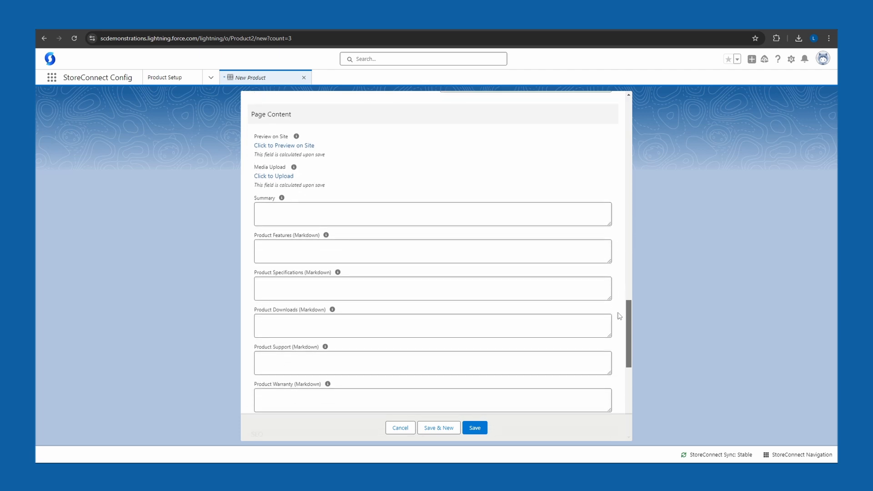
pyautogui.click(411, 209)
pyautogui.write('Genuine Steve Mascot Doll, the StoreConnect Tasmanian Devil. Features: • Cute & Cuddly • Totally Plush • Penchant for Entrepreneurial Success')
pyautogui.press('Return')
pyautogui.press('Return')
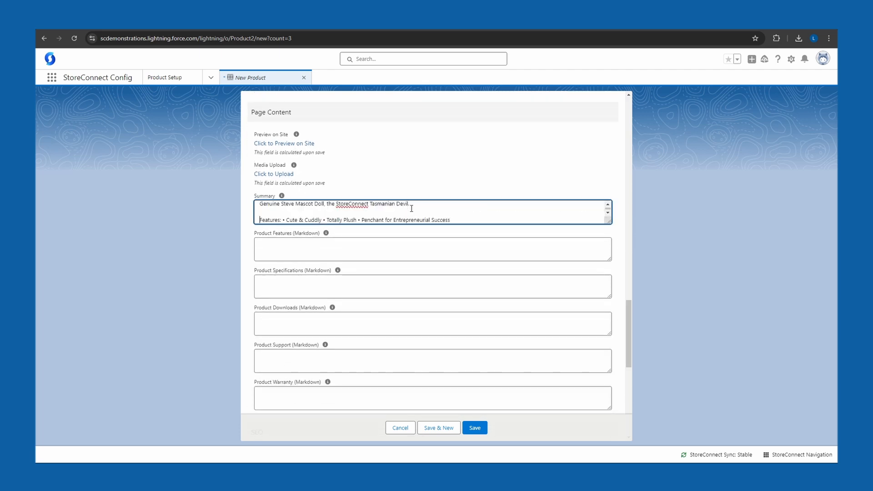
pyautogui.click(422, 194)
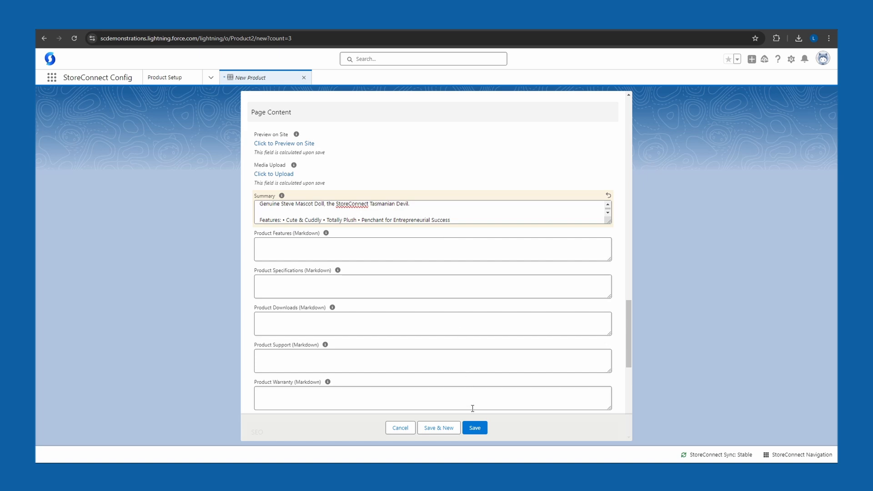
pyautogui.click(474, 430)
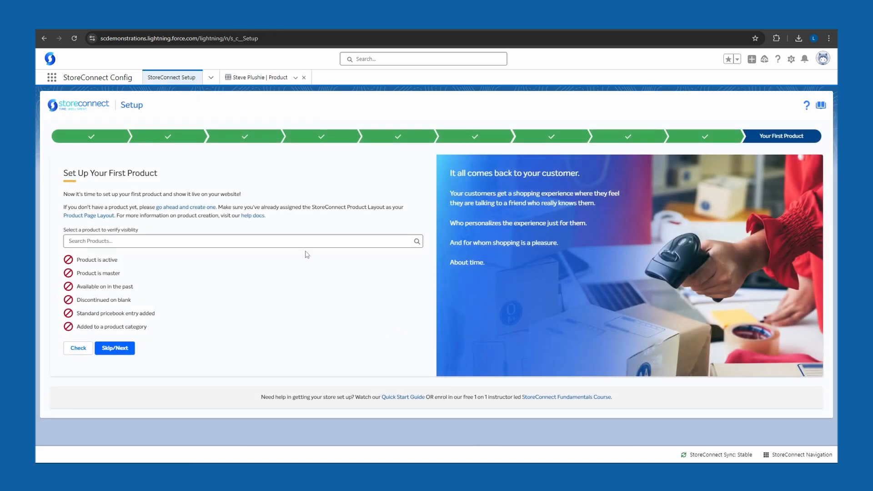
# Step: Choose Steve Plushie as the product to verify for visibility in the StoreConnect setup wizard
pyautogui.click(295, 240)
pyautogui.write('Steve')
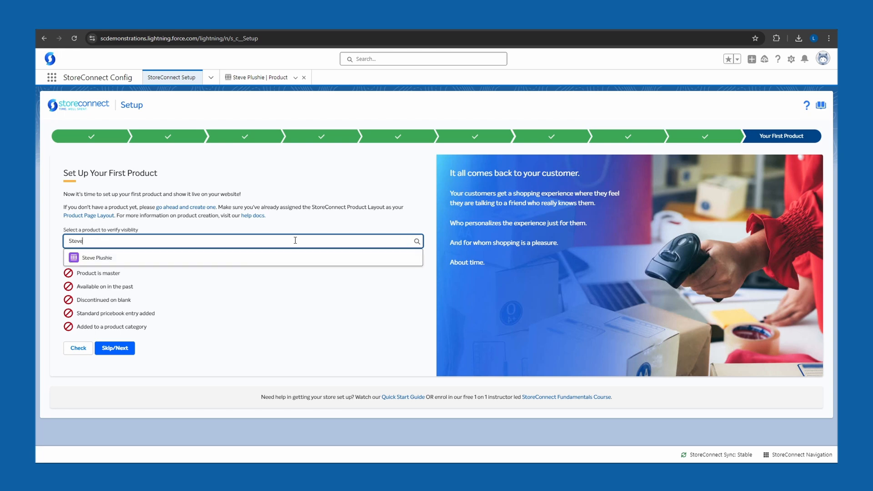
pyautogui.click(274, 258)
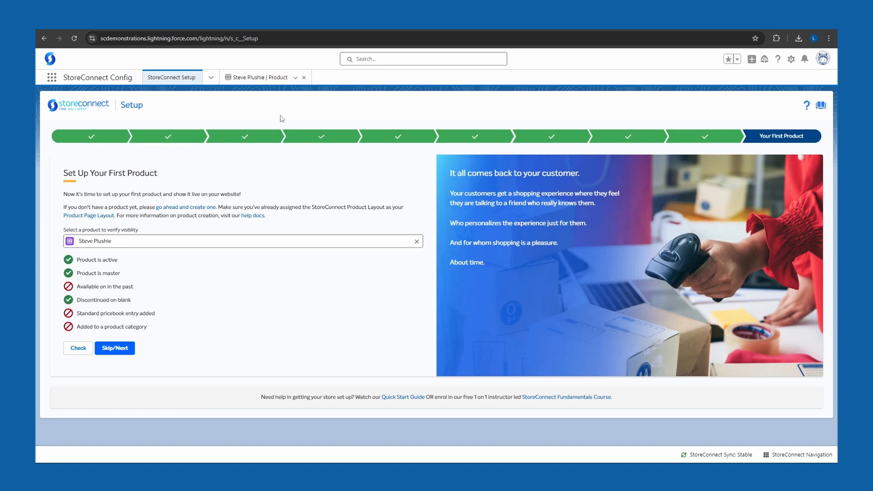
# Step: Set the Steve Plushie product's Available On to 30/9/2024, 12:00 pm, save it and rerun the setup wizard's product check
pyautogui.click(259, 78)
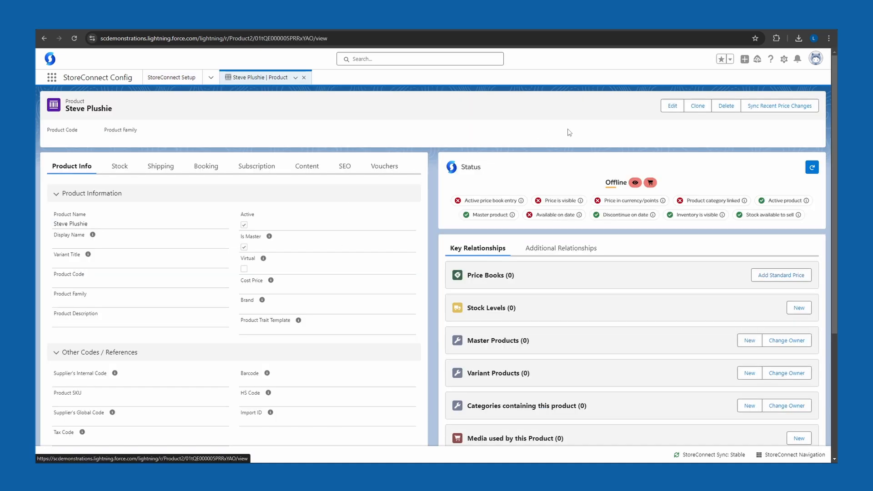
pyautogui.click(671, 112)
pyautogui.scroll(-10, 519, 179)
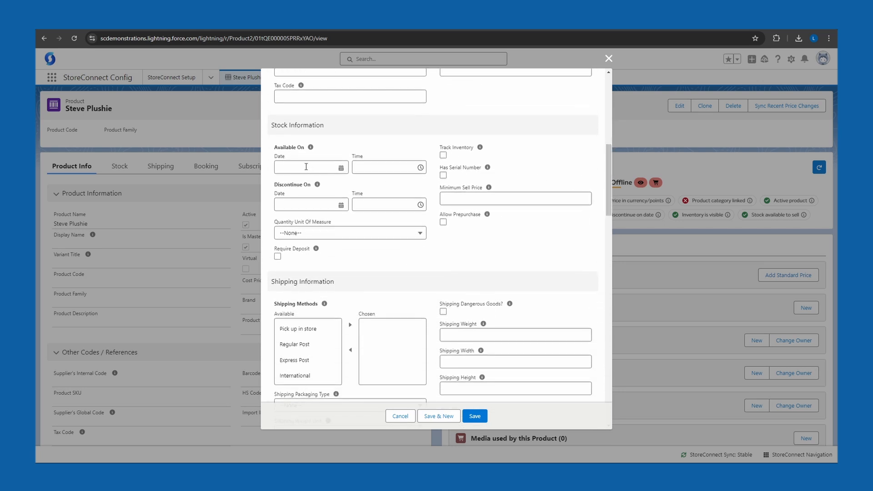
pyautogui.click(306, 167)
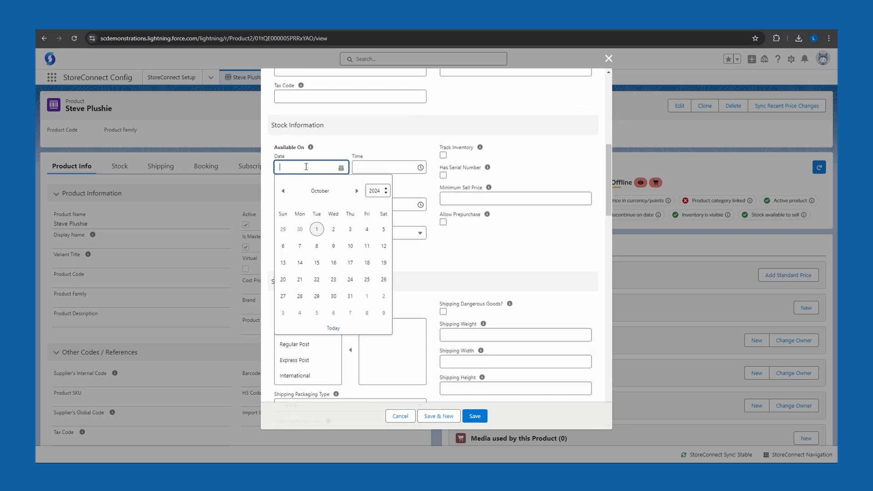
pyautogui.click(301, 230)
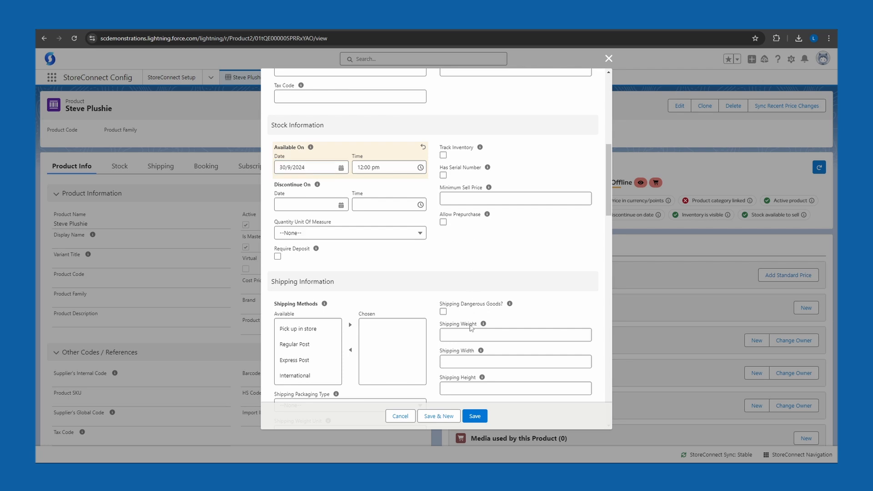
pyautogui.click(475, 415)
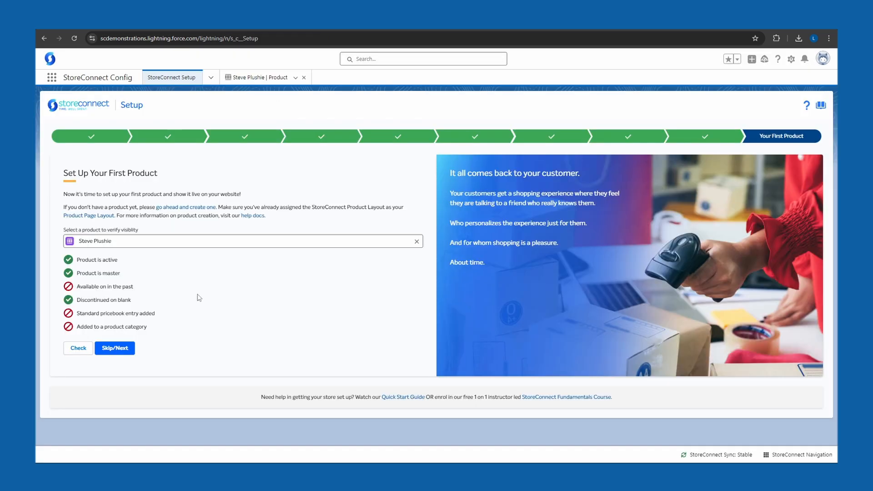
pyautogui.click(76, 353)
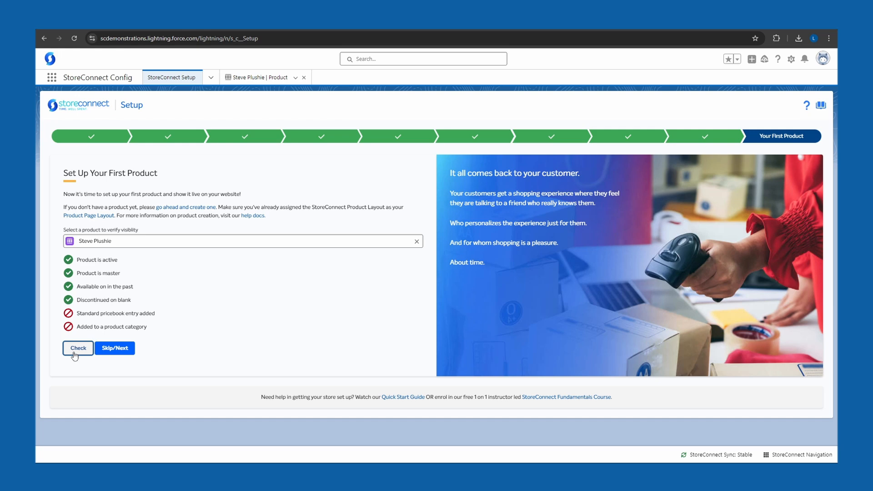
pyautogui.click(210, 300)
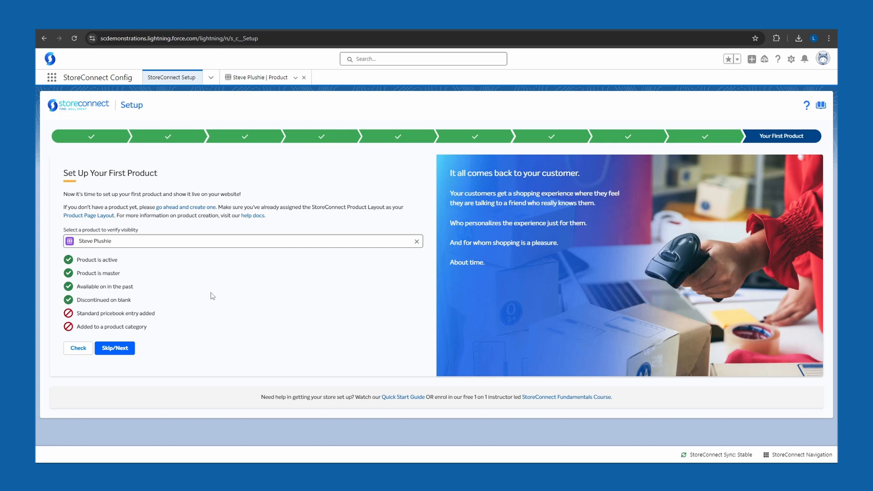
# Step: Add a Standard Price Book entry with a list price of 25 to Steve Plushie and sync the recent price changes
pyautogui.click(257, 78)
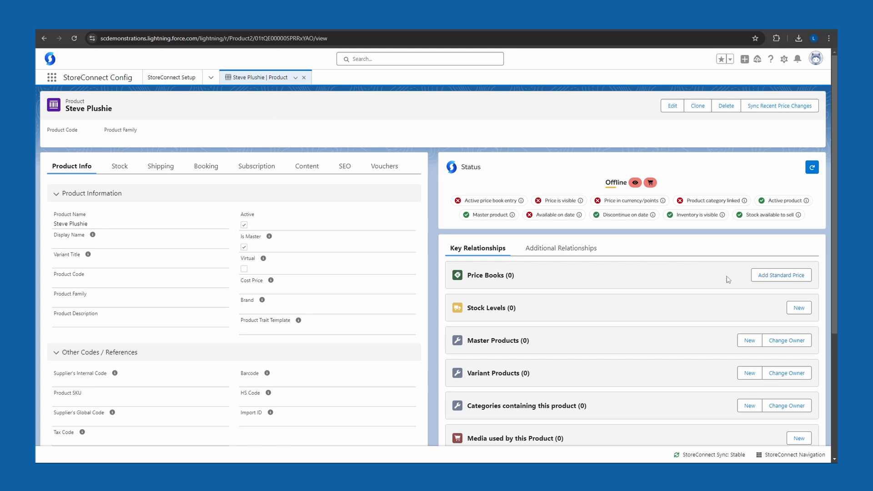
pyautogui.click(775, 276)
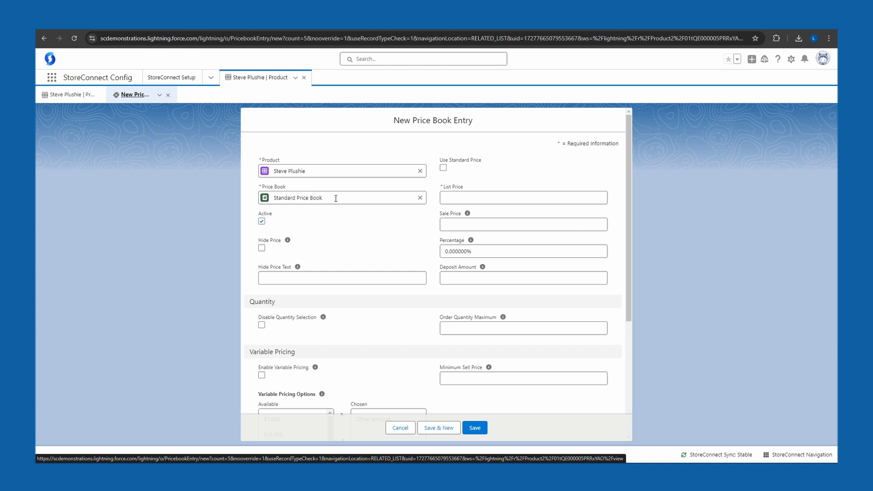
pyautogui.click(506, 198)
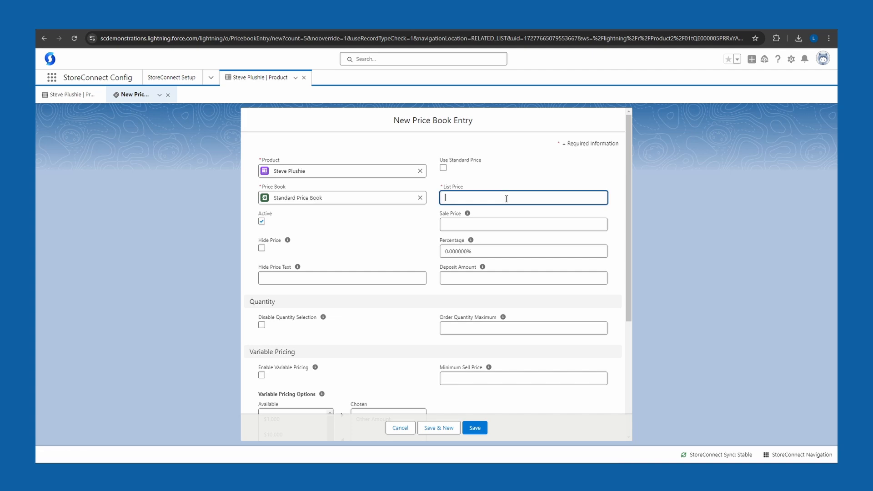
pyautogui.write('25')
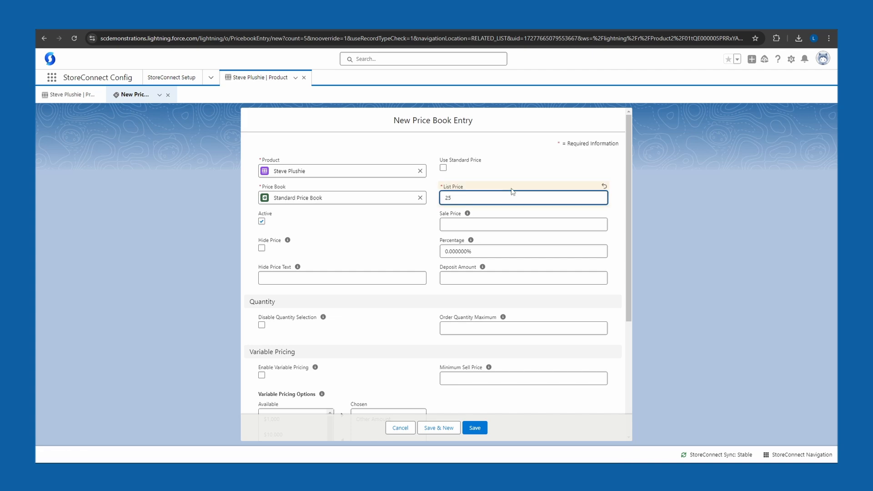
pyautogui.click(522, 170)
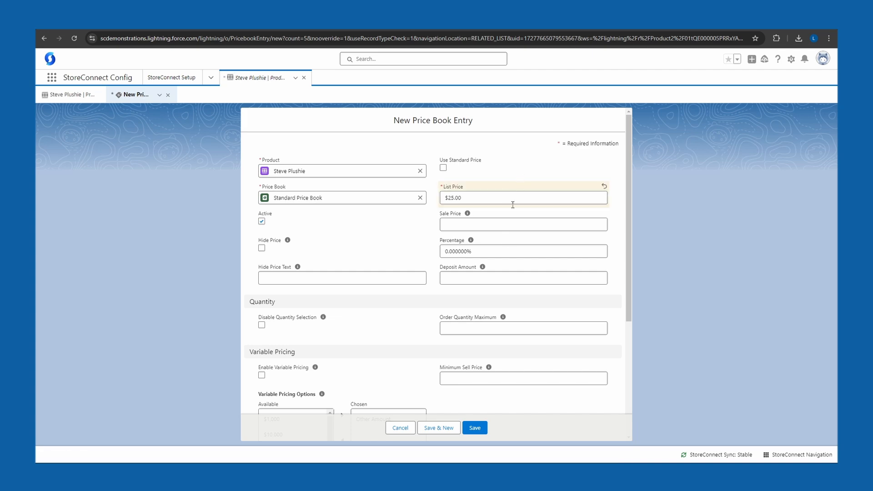
pyautogui.click(479, 432)
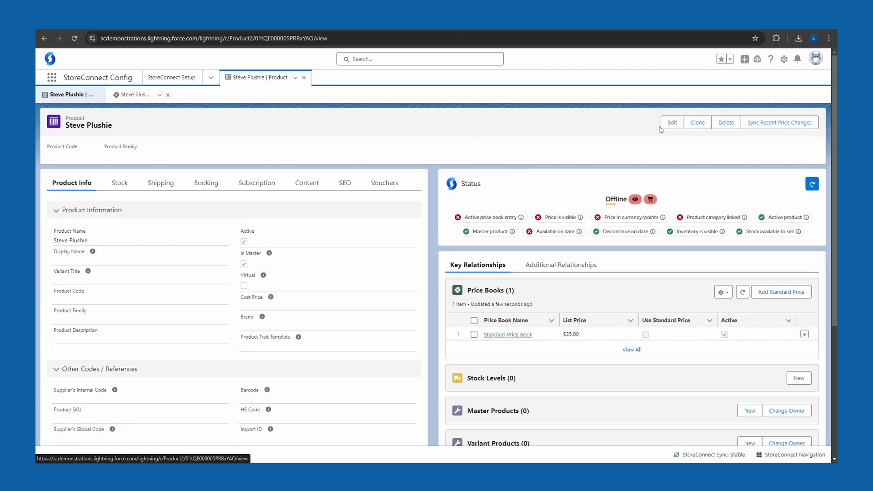
pyautogui.click(779, 127)
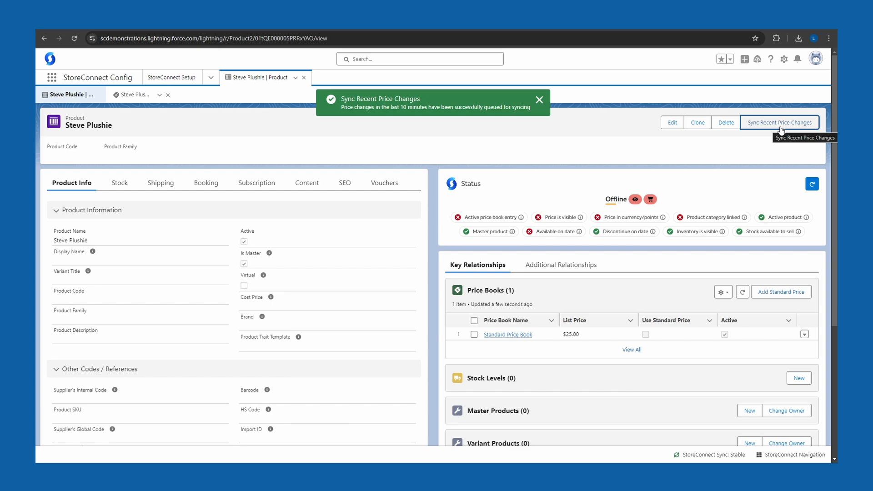
# Step: Assign Steve Plushie to the All Products category with the link kept active, and save
pyautogui.scroll(-3, 723, 319)
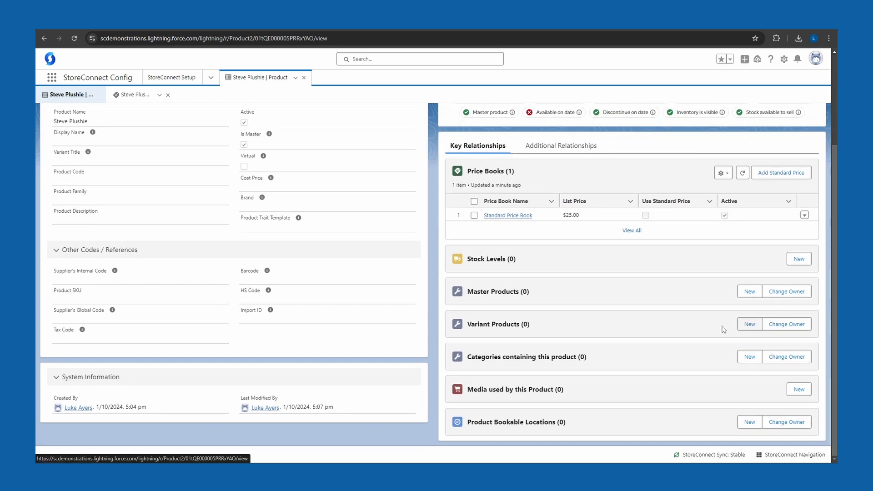
pyautogui.click(751, 358)
pyautogui.click(435, 210)
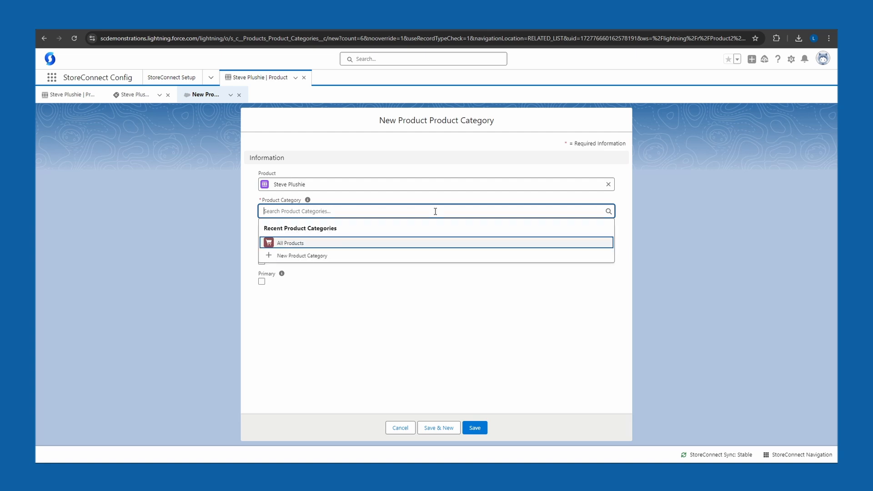
pyautogui.click(386, 243)
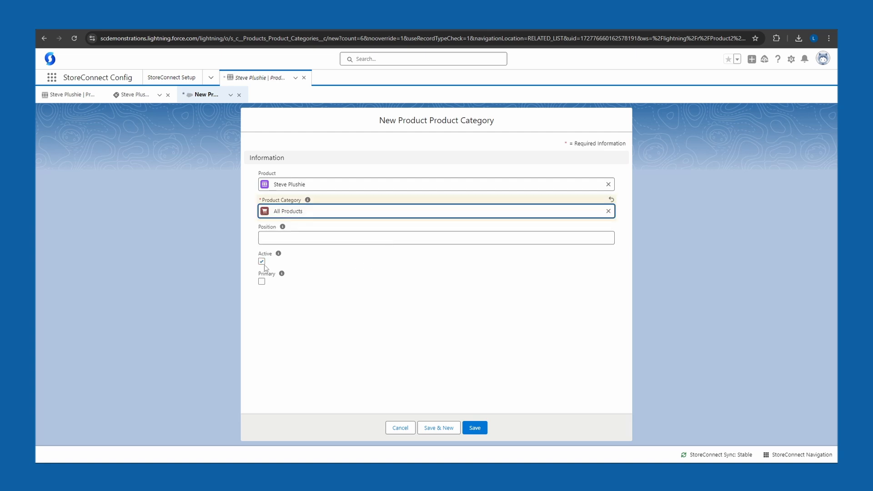
pyautogui.click(473, 435)
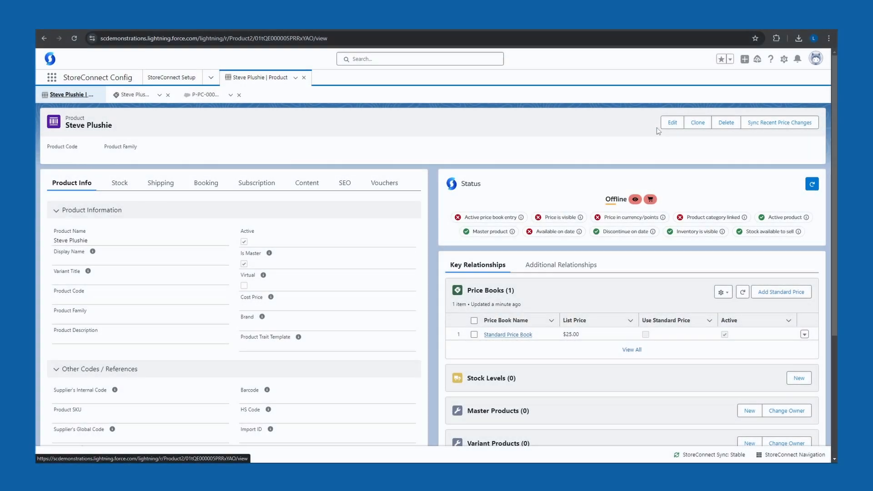
# Step: From the product's Media Upload link, create an Image media named Steve Plushie using the Cloudinary import URL of steve-plushie.jpg, and save
pyautogui.click(672, 122)
pyautogui.moveTo(609, 112); pyautogui.dragTo(599, 322)
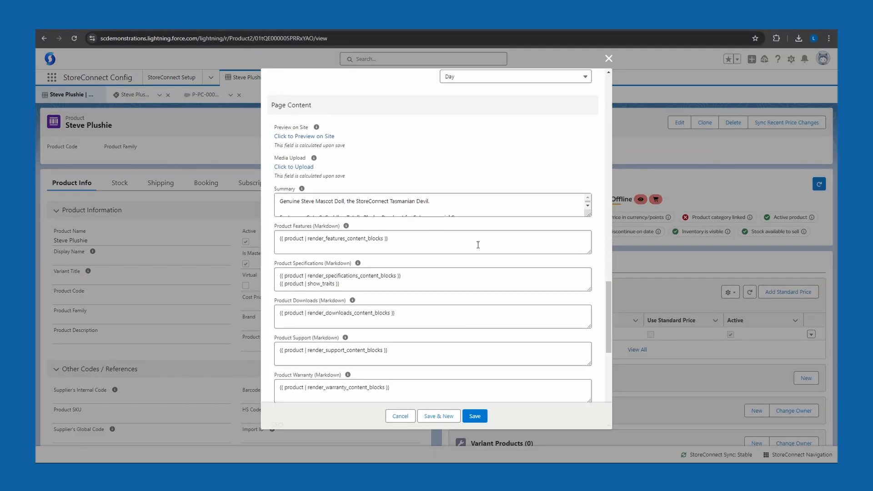
pyautogui.click(310, 169)
pyautogui.click(381, 165)
pyautogui.write('Steve Plushie')
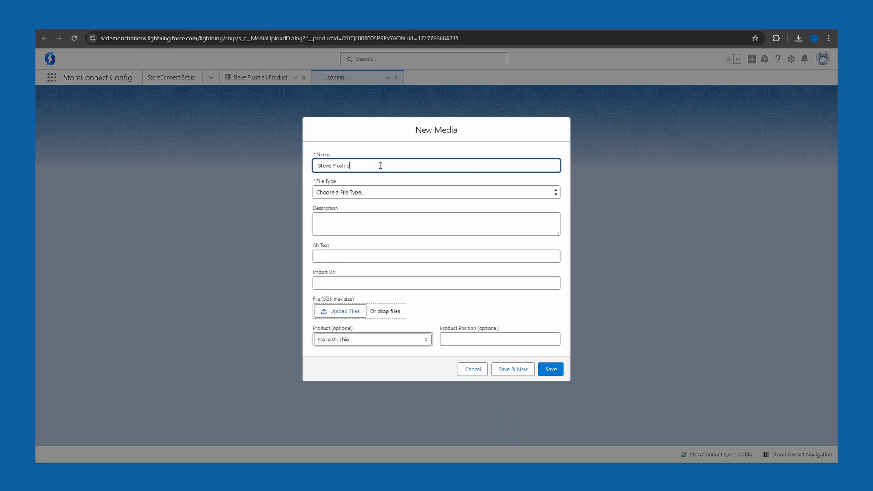
pyautogui.click(390, 194)
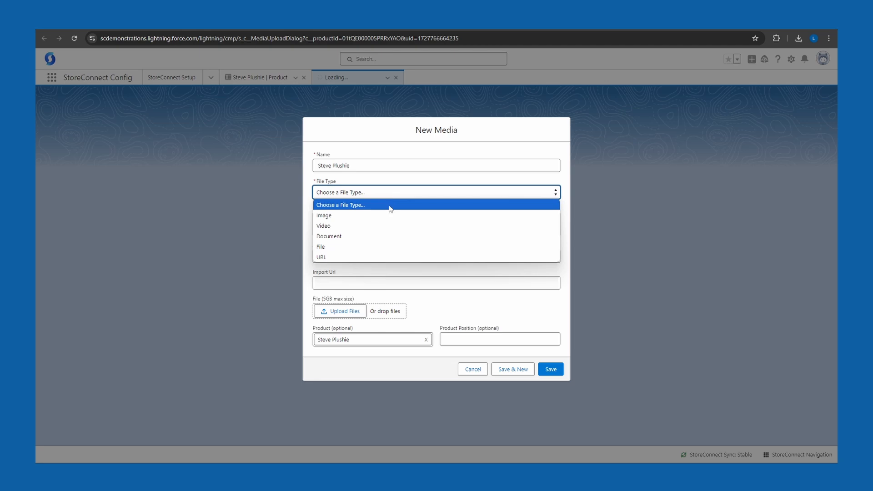
pyautogui.click(389, 215)
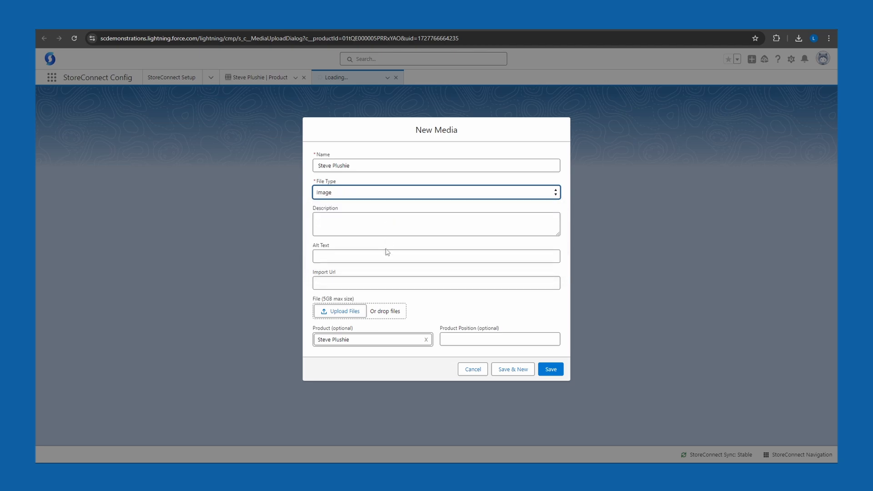
pyautogui.click(385, 283)
pyautogui.hotkey('ctrl', 'v')
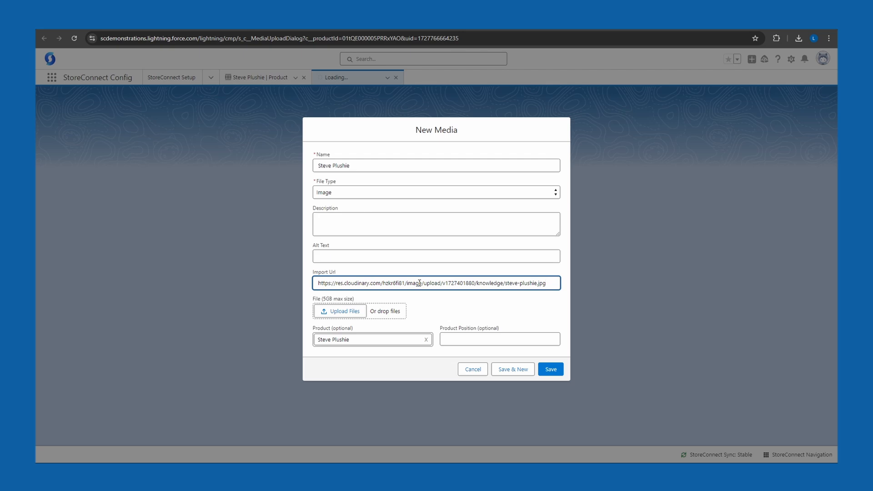
pyautogui.click(361, 344)
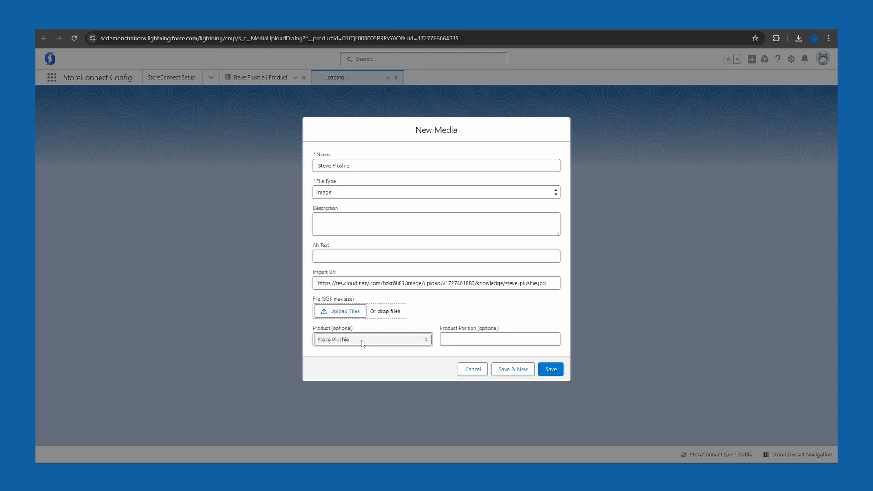
pyautogui.click(552, 376)
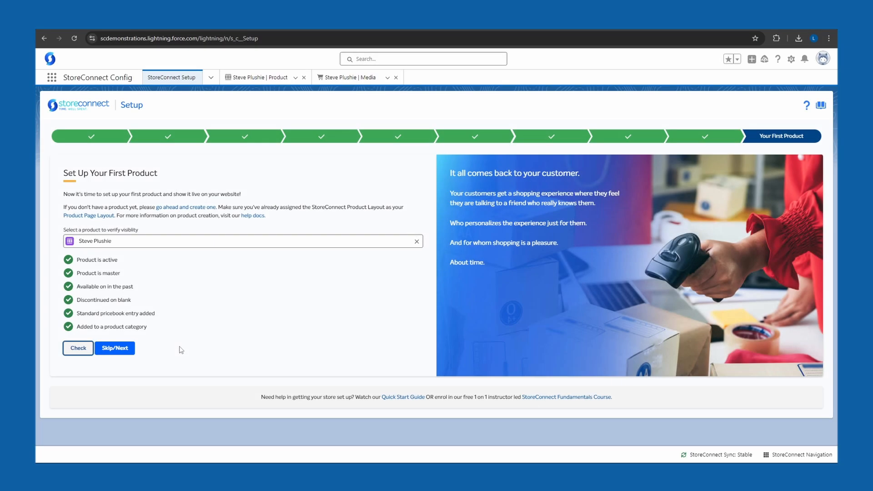
# Step: Complete the first-product stage of the setup wizard and preview the product on the live store
pyautogui.click(117, 351)
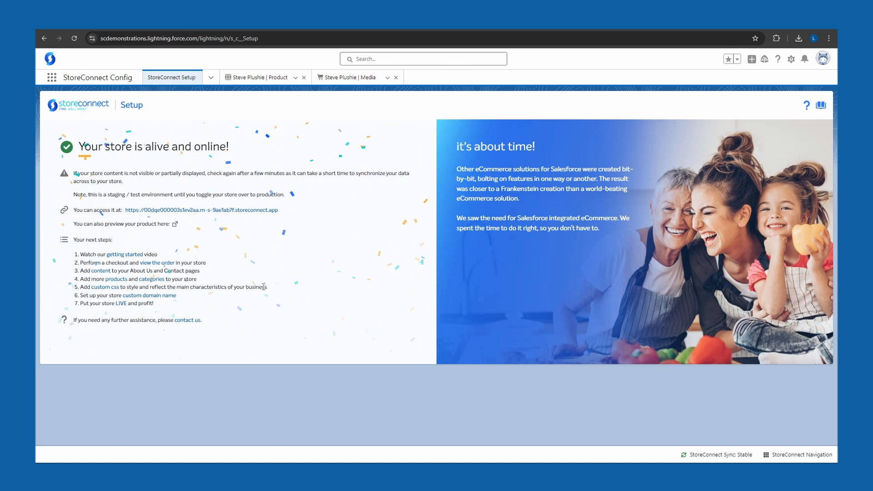
pyautogui.click(175, 224)
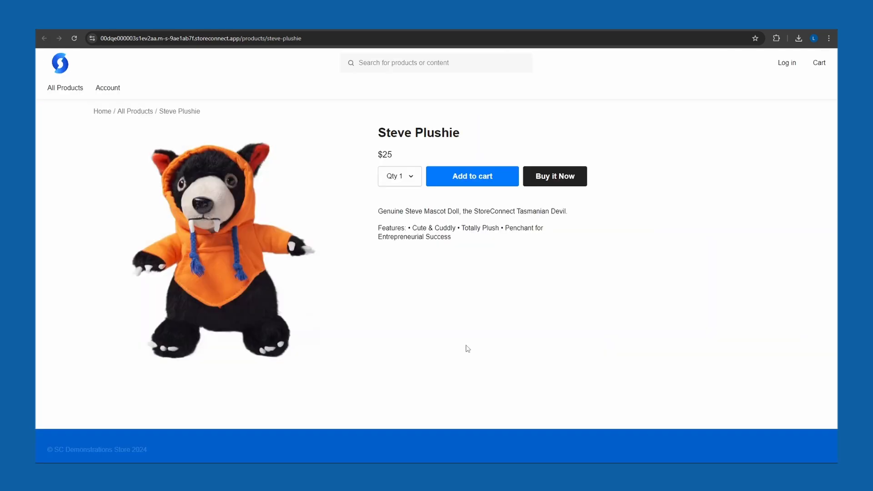
# Step: Place a test order for one Steve Plushie, entering the customer's contact and shipping details and paying with PayLater, and examine the order reference
pyautogui.click(468, 178)
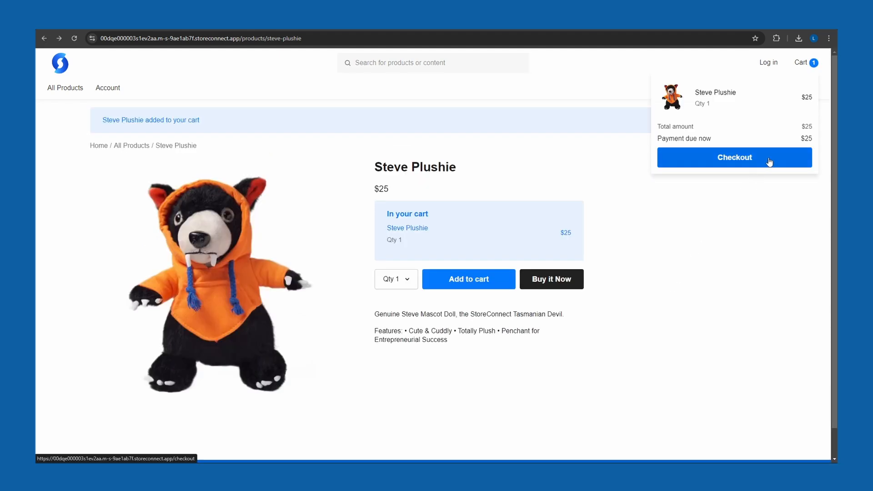
pyautogui.click(769, 162)
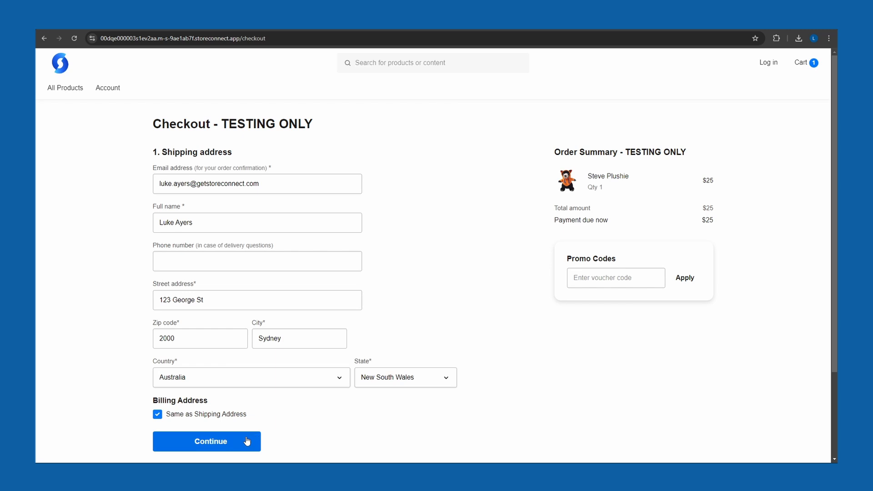
pyautogui.click(247, 441)
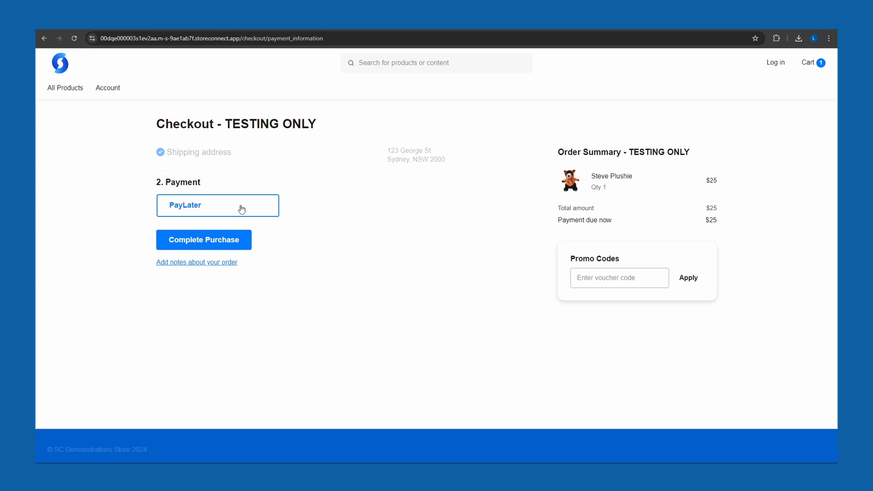
pyautogui.click(246, 248)
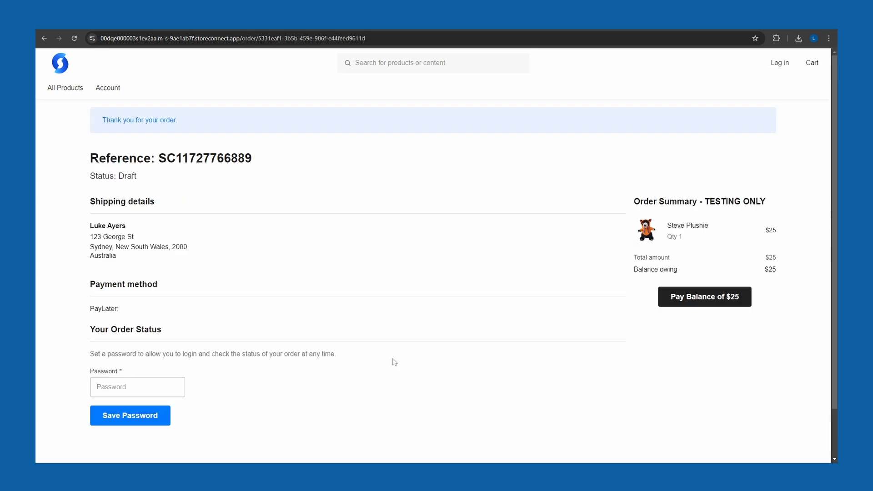
pyautogui.doubleClick(225, 161)
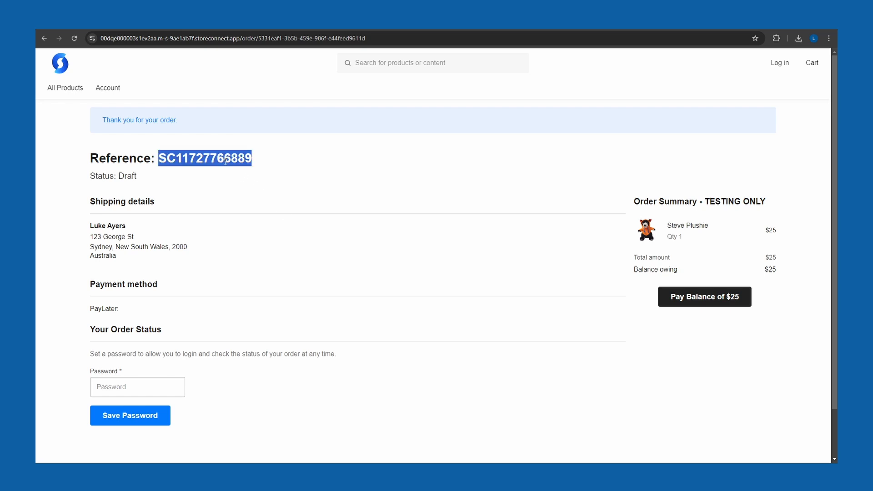
pyautogui.click(266, 197)
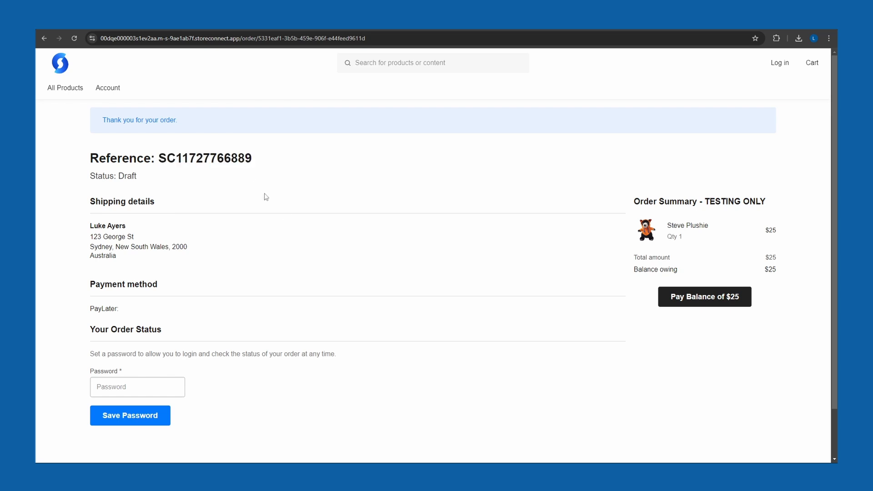